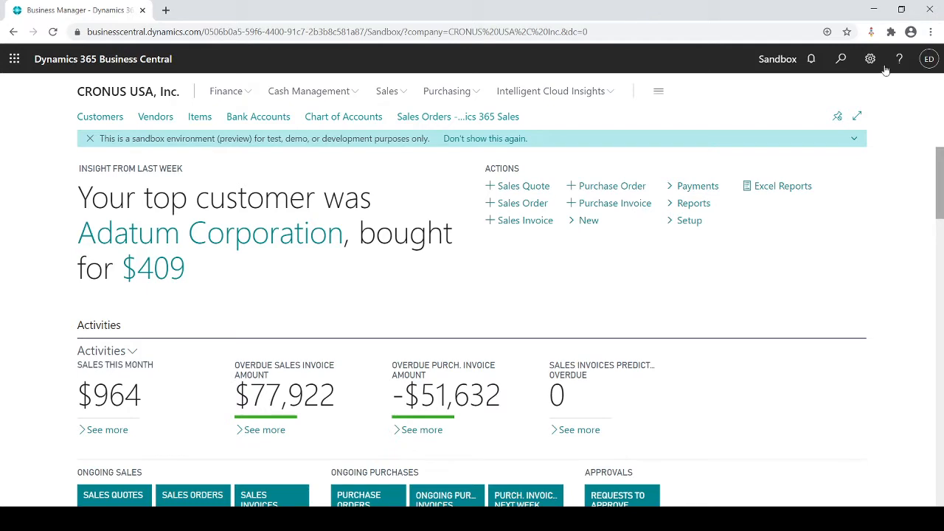
# Search for "permission" and open the Permission Sets list
pyautogui.click(842, 59)
pyautogui.write('p')
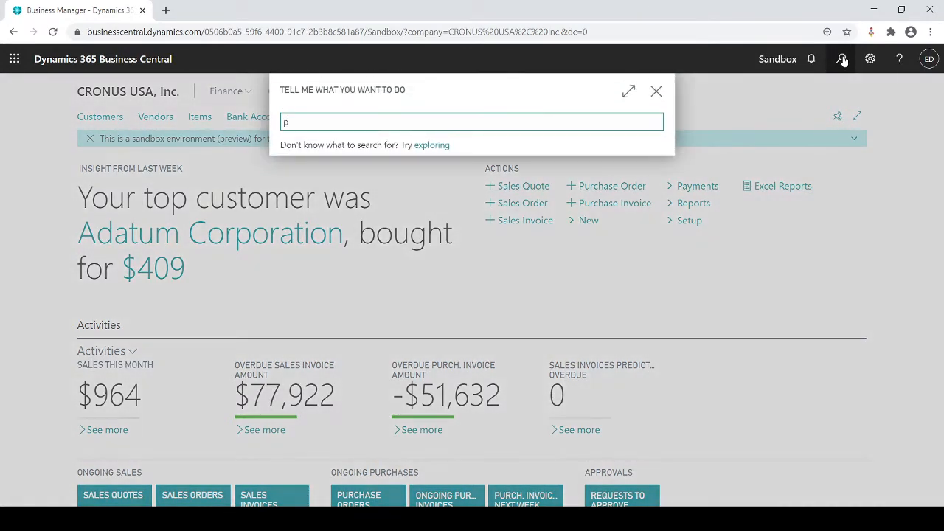
pyautogui.write('ermission')
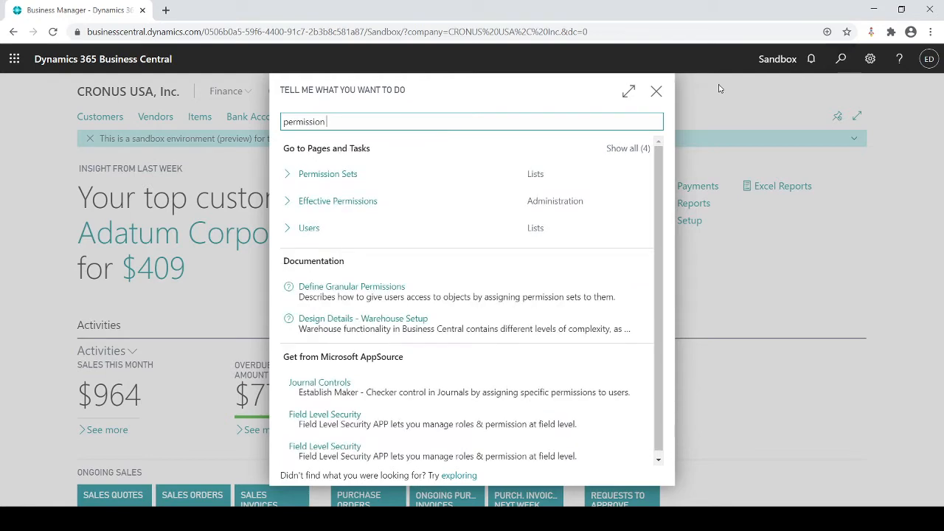
pyautogui.click(344, 178)
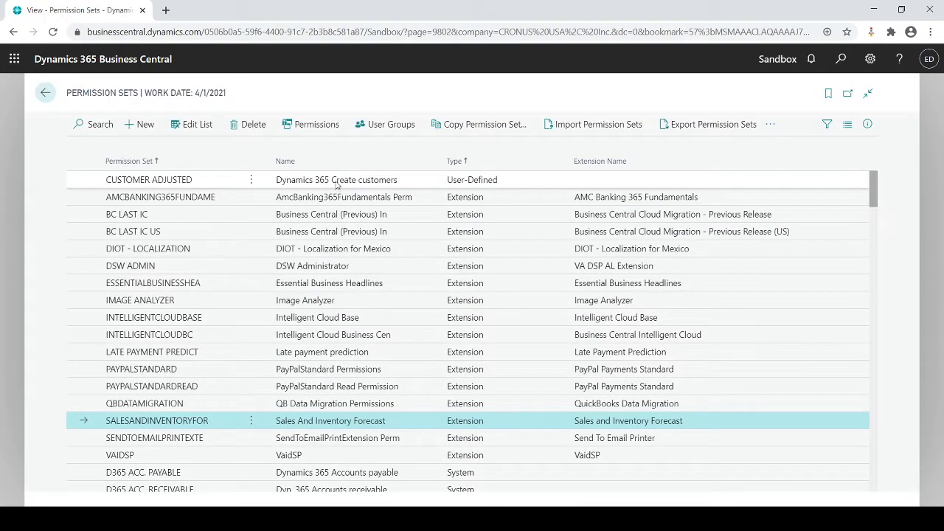
# Review the read, insert, modify and delete permissions of the D365 ACC. PAYABLE permission set, and return to the list of sets
pyautogui.scroll(-5, 213, 270)
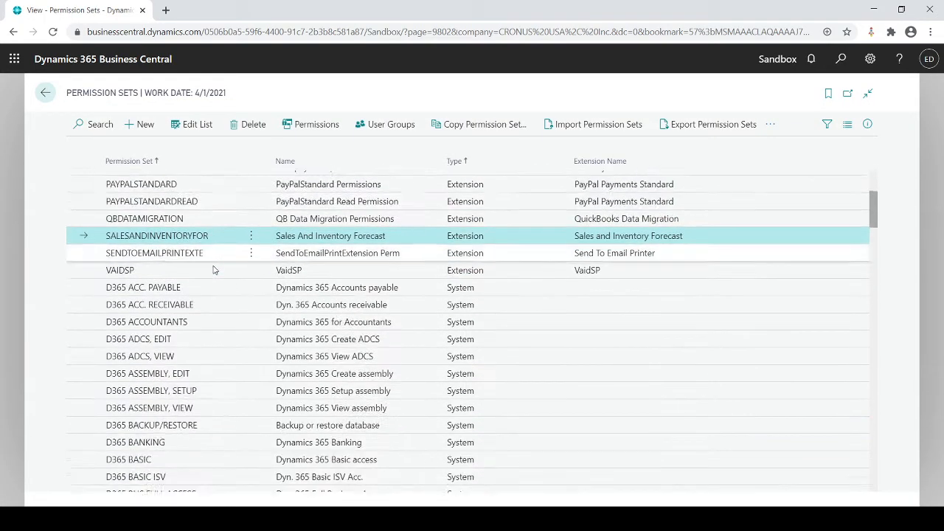
pyautogui.scroll(-8, 213, 272)
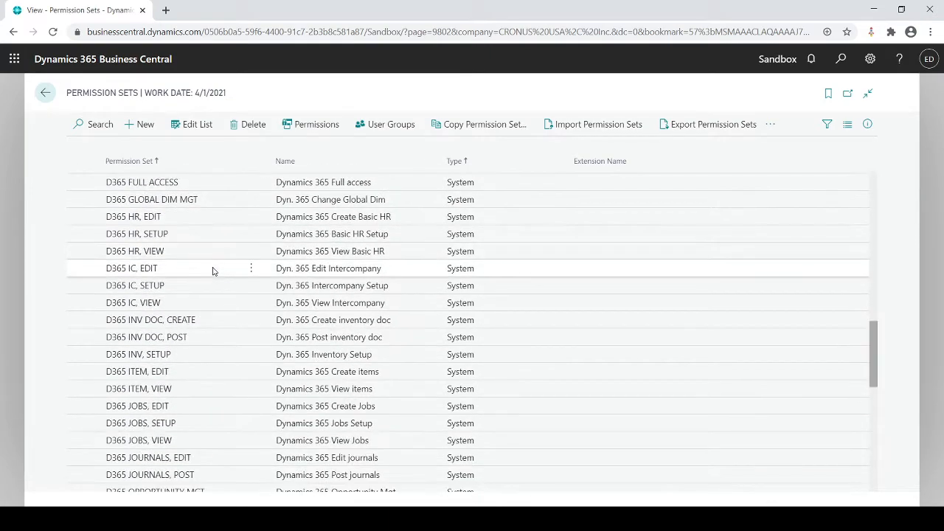
pyautogui.scroll(9, 213, 272)
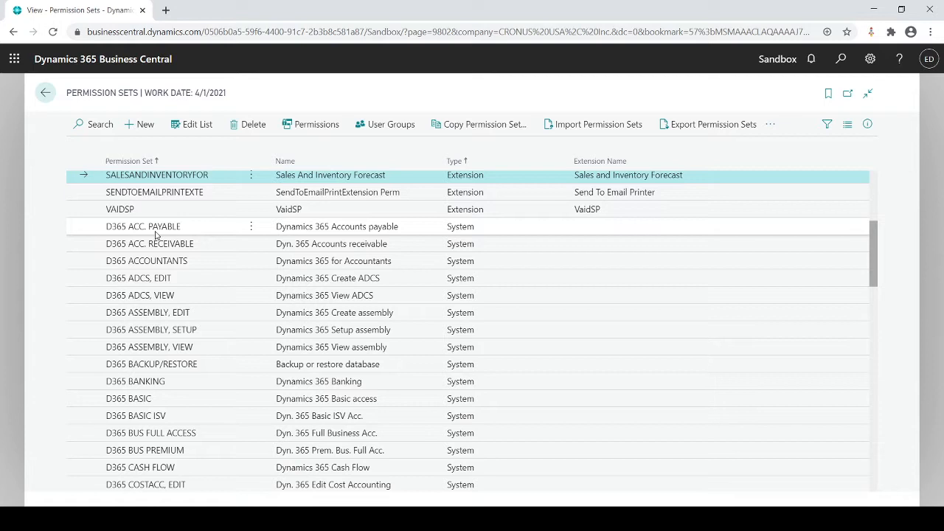
pyautogui.click(321, 225)
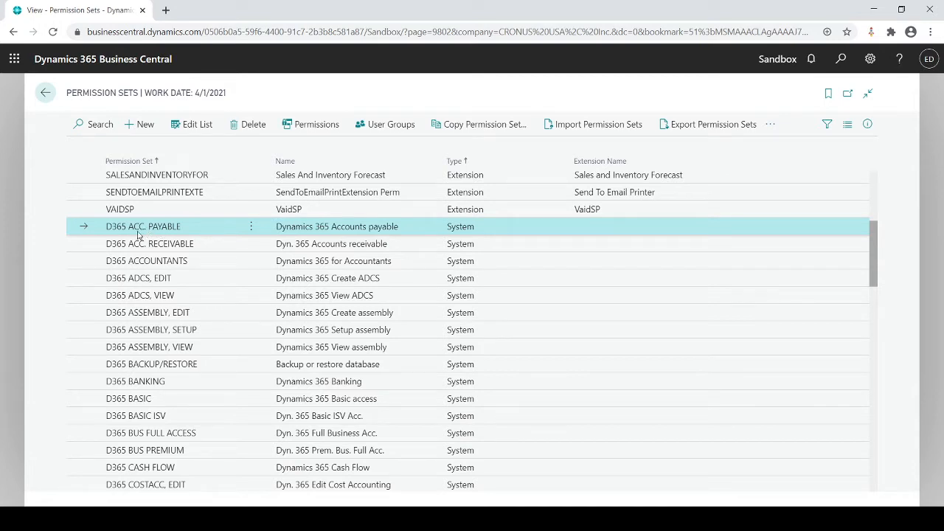
pyautogui.click(315, 125)
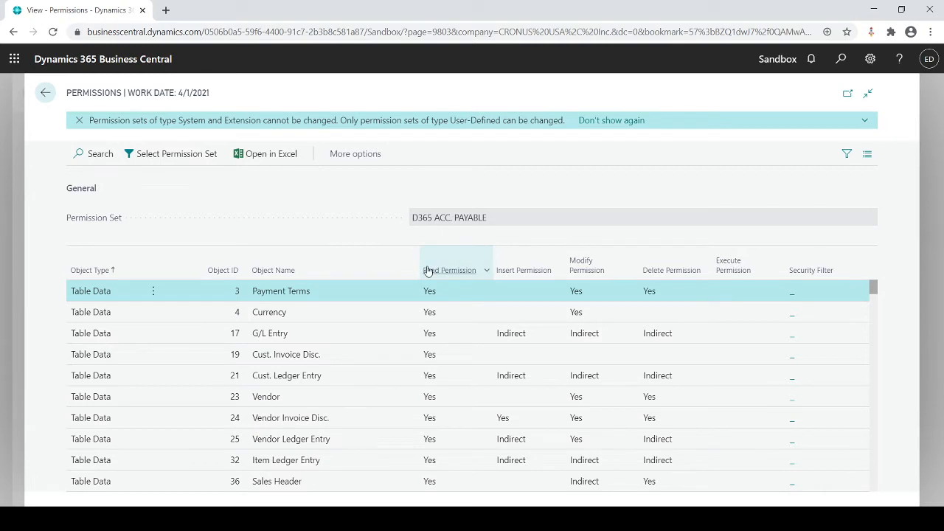
pyautogui.moveTo(428, 272)
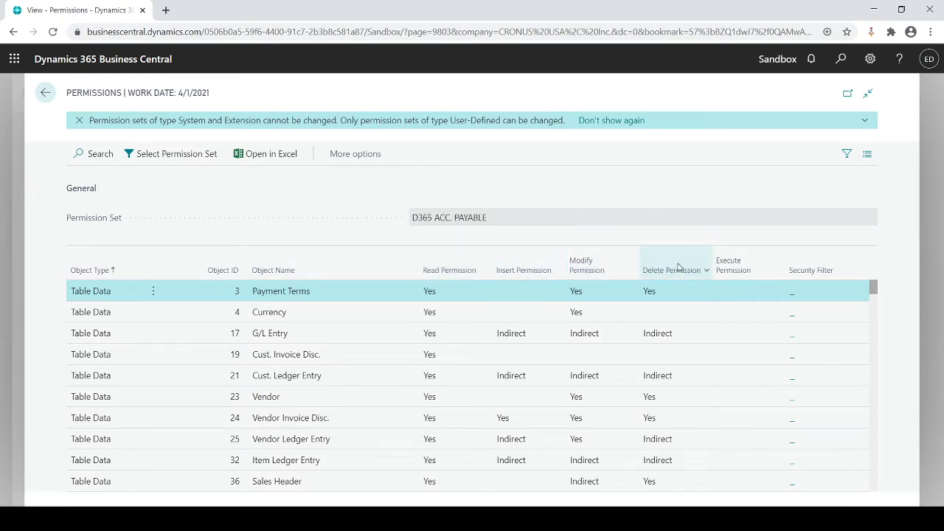
pyautogui.moveTo(513, 281)
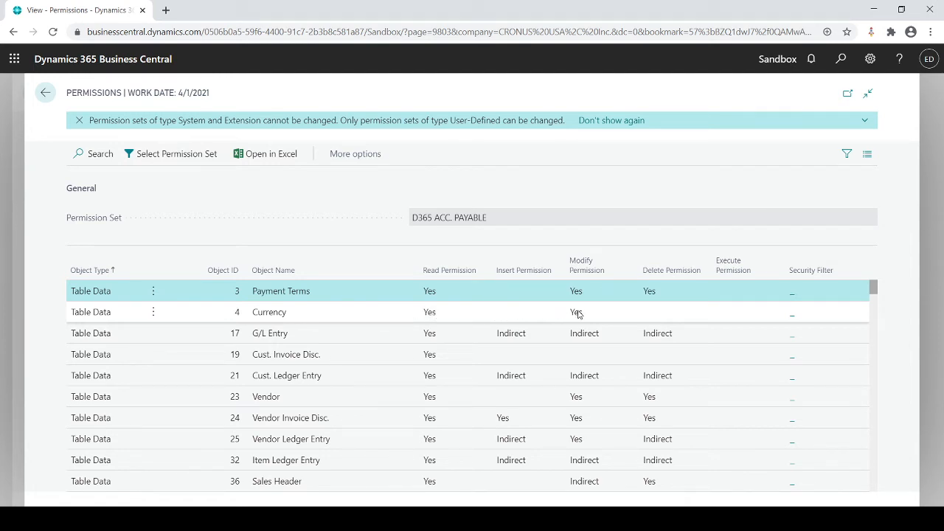
pyautogui.click(660, 314)
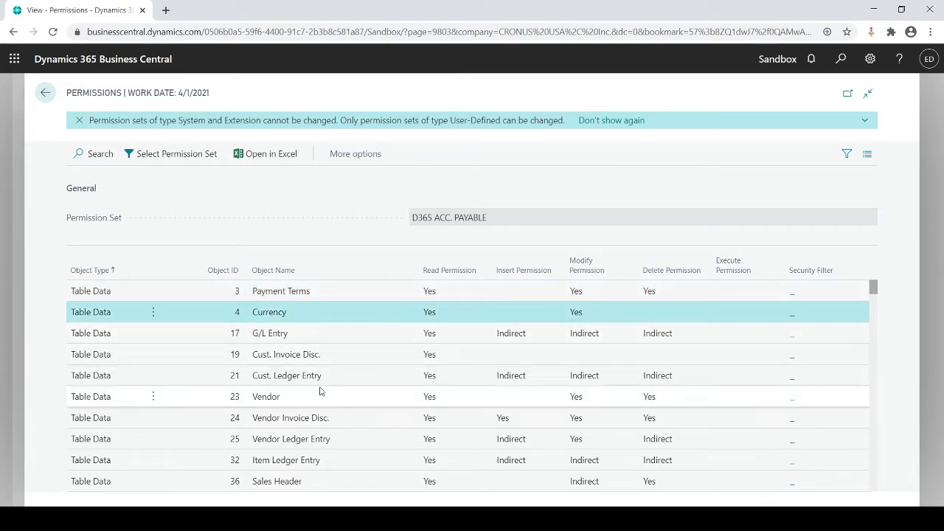
pyautogui.scroll(-1, 321, 377)
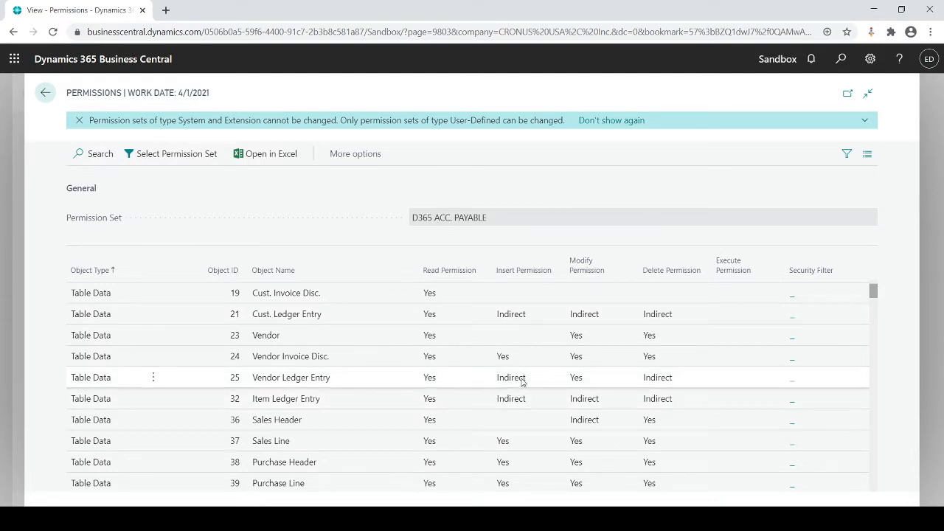
pyautogui.click(44, 92)
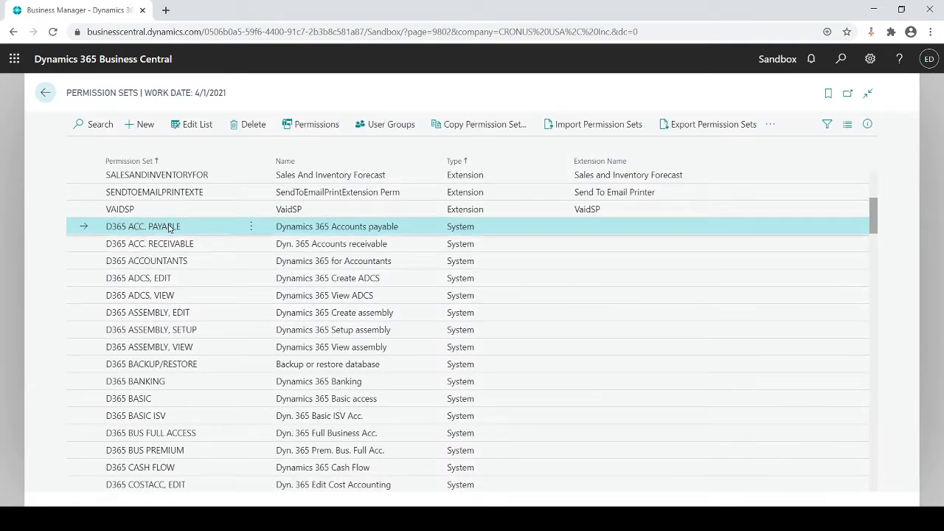
# Copy the D365 ACC. PAYABLE permission set to a new permission set named MY AP
pyautogui.click(466, 127)
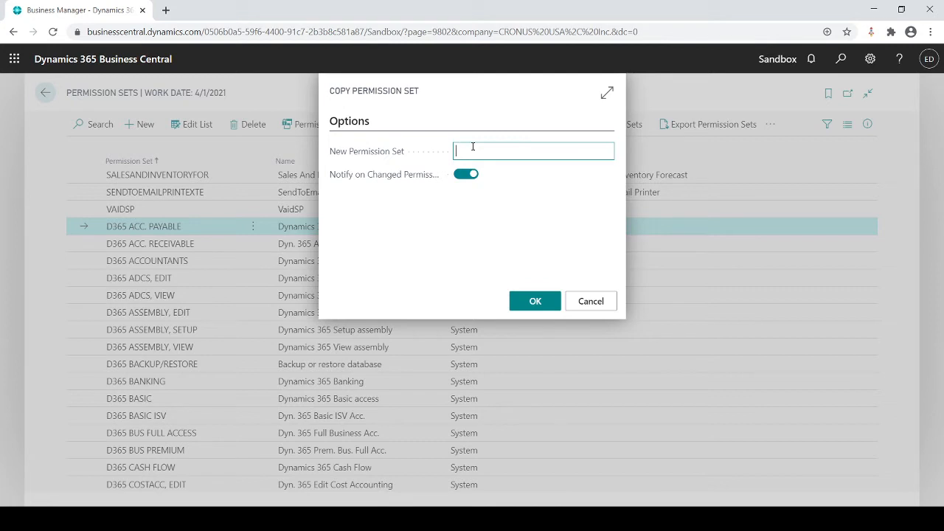
pyautogui.write('MY APO')
pyautogui.click(556, 309)
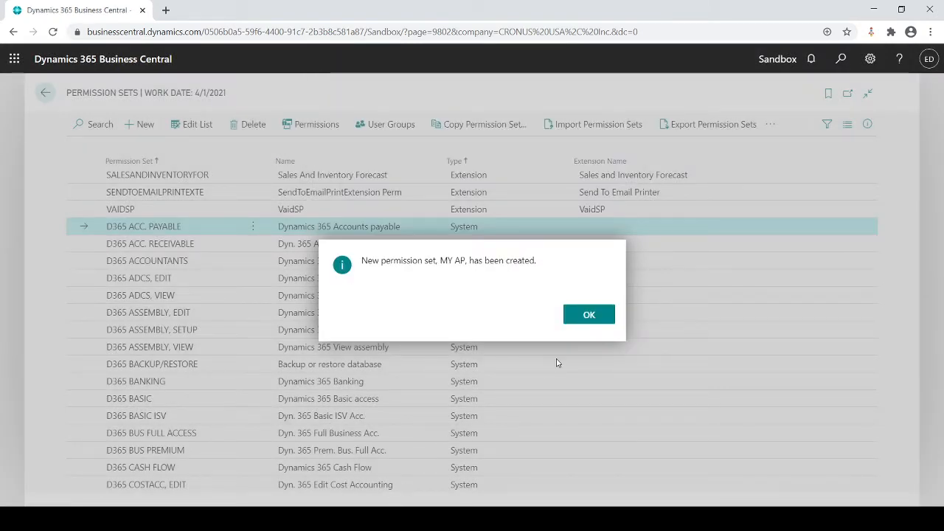
pyautogui.click(576, 322)
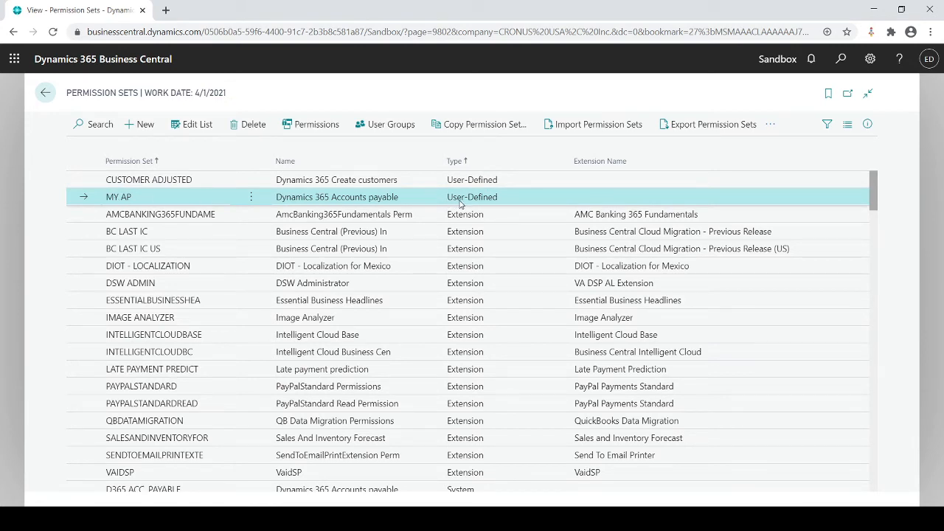
# Open the permissions of the MY AP set in full view and set Insert Permission for the Vendor table to Yes
pyautogui.click(328, 133)
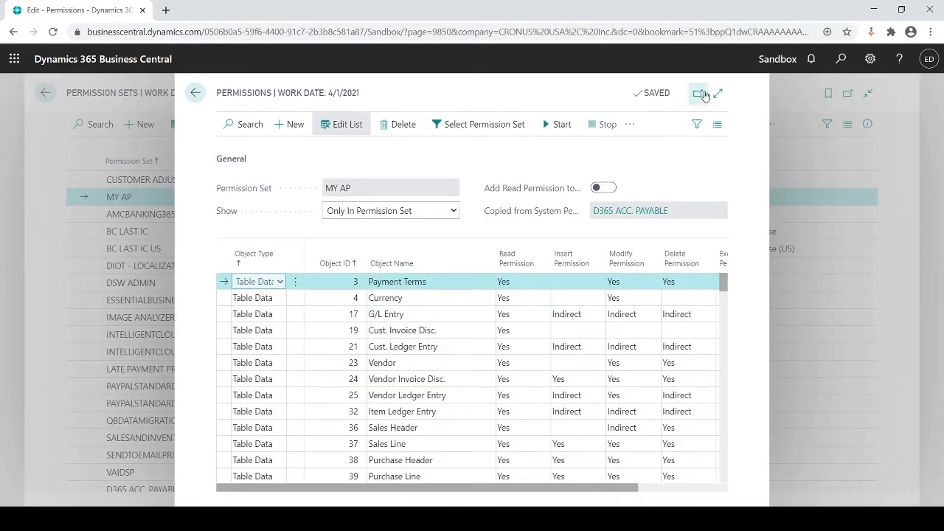
pyautogui.click(715, 94)
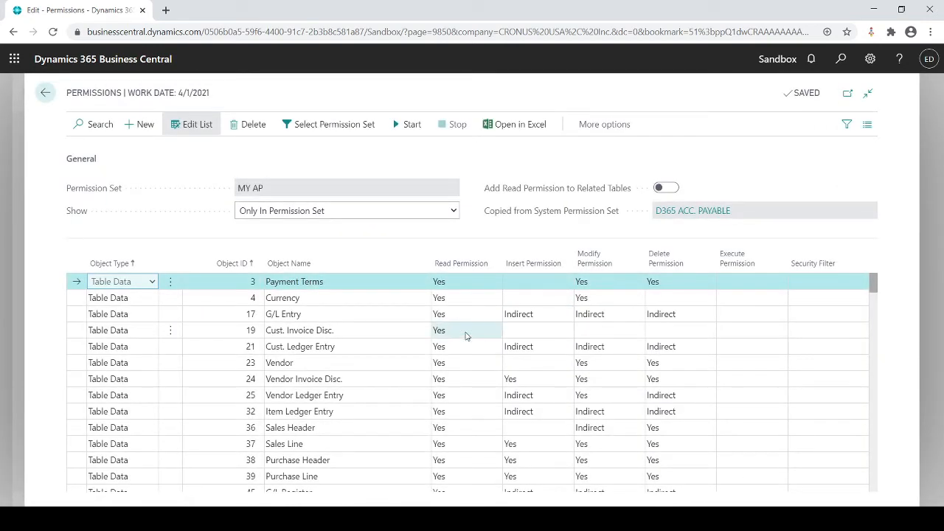
pyautogui.click(466, 332)
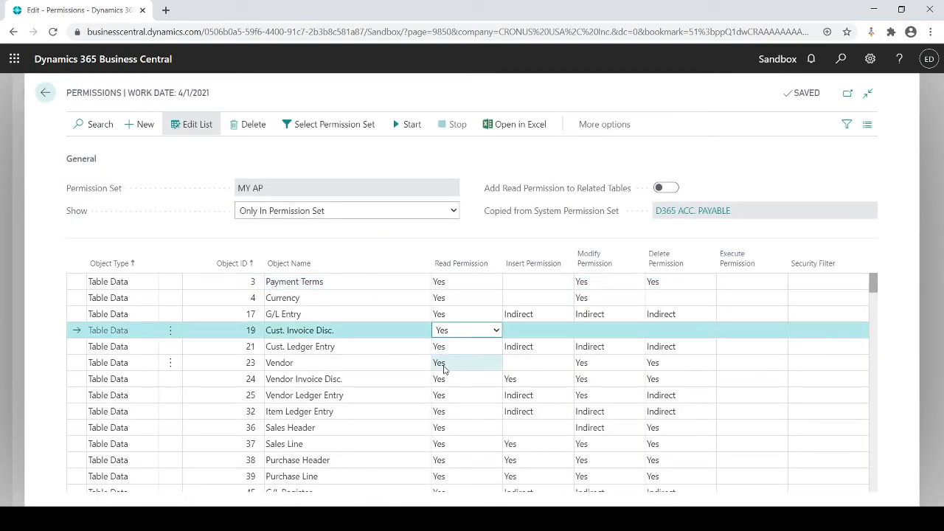
pyautogui.click(280, 368)
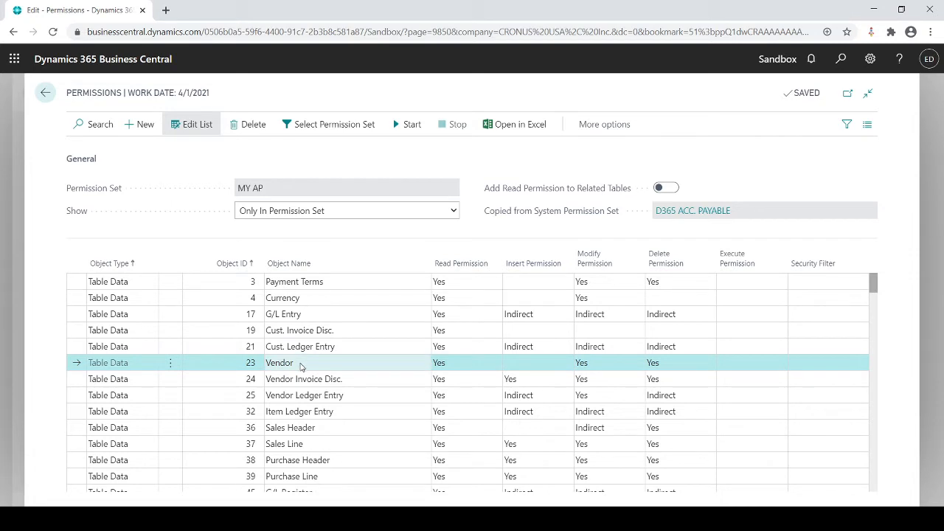
pyautogui.click(545, 365)
pyautogui.click(530, 388)
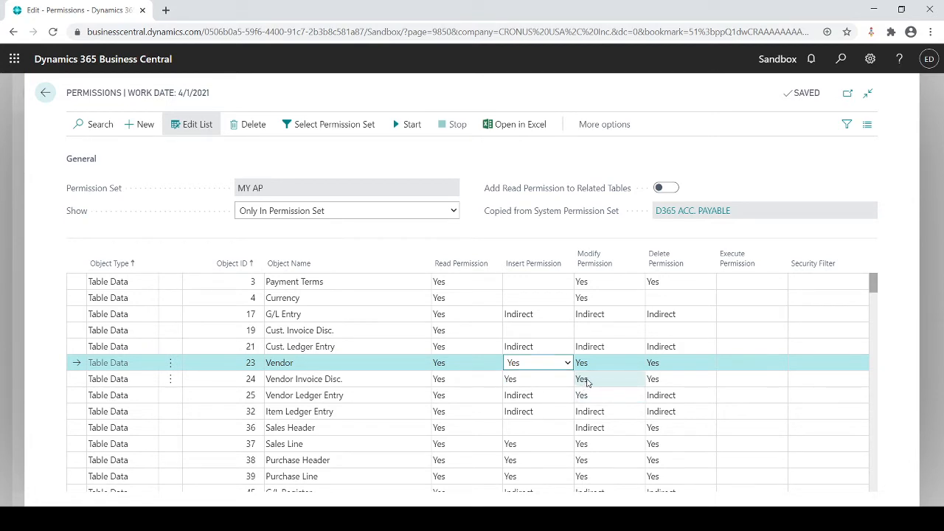
# Blank the Modify Permission for Vendor Invoice Disc. and both the Insert and Modify Permissions for Sales Line, and close the permissions page
pyautogui.click(584, 379)
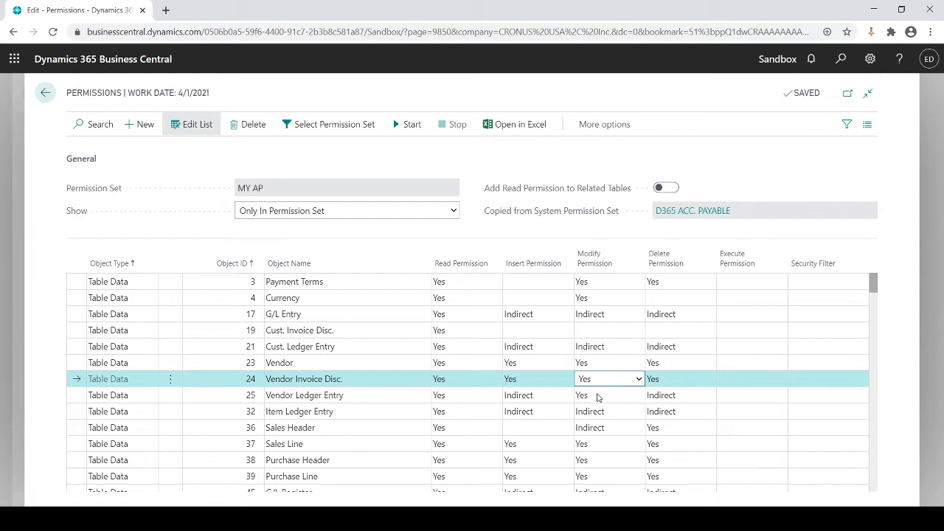
pyautogui.click(597, 398)
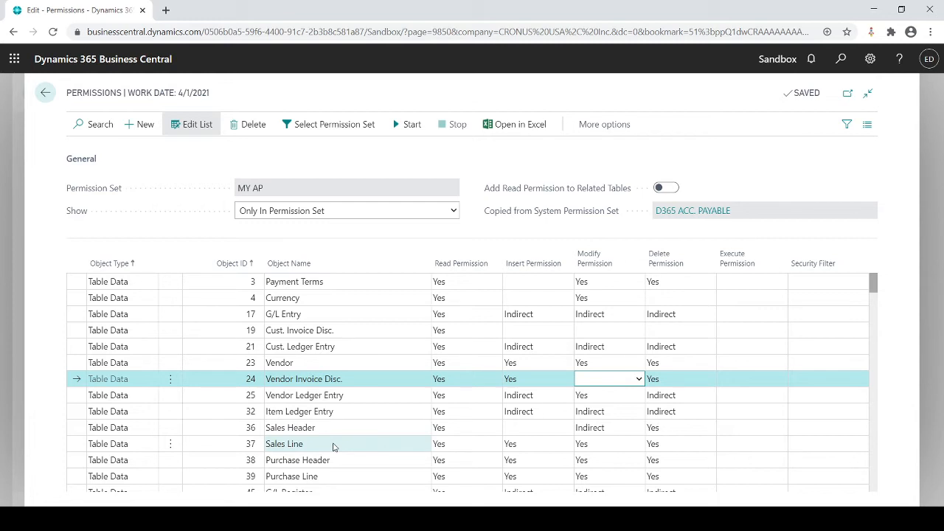
pyautogui.click(517, 446)
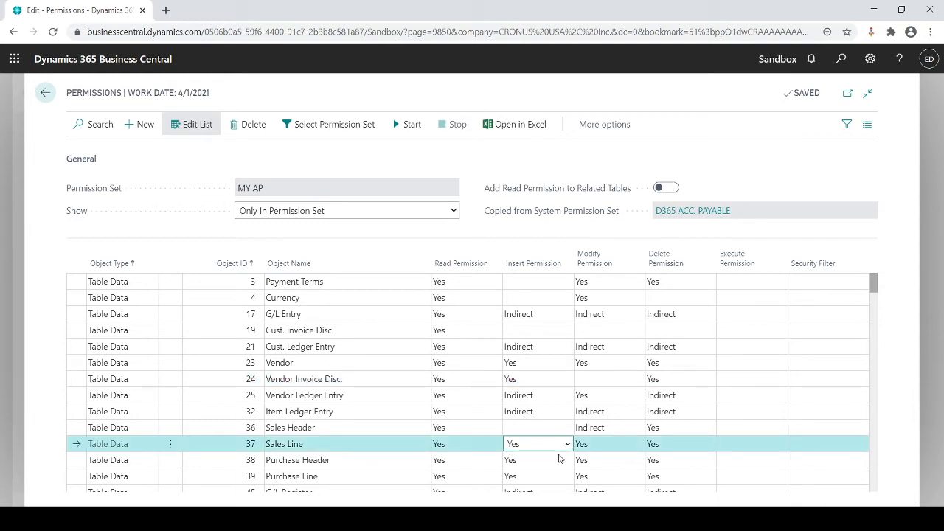
pyautogui.click(559, 457)
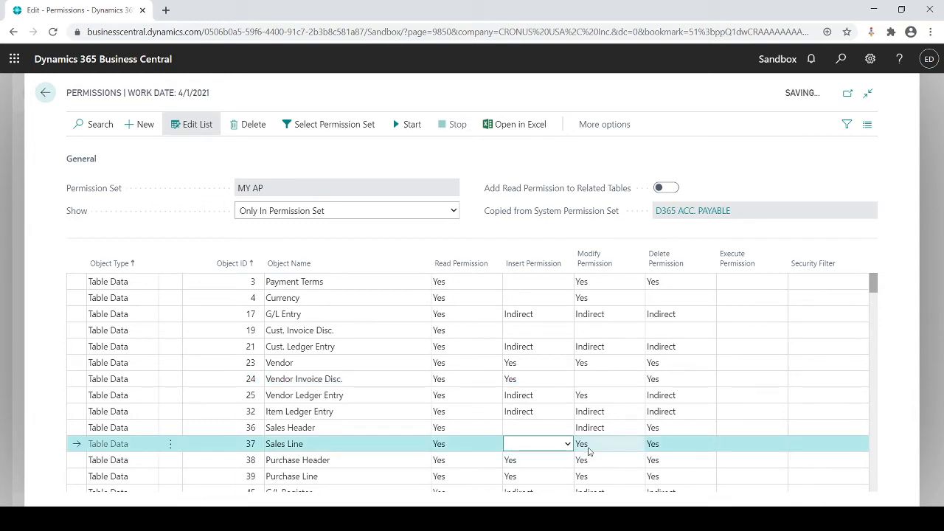
pyautogui.click(590, 447)
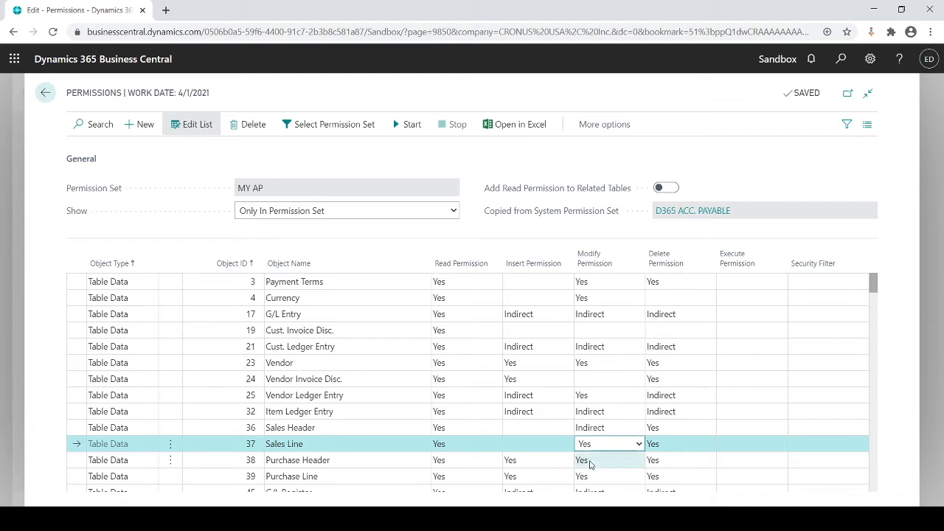
pyautogui.click(639, 445)
pyautogui.click(628, 457)
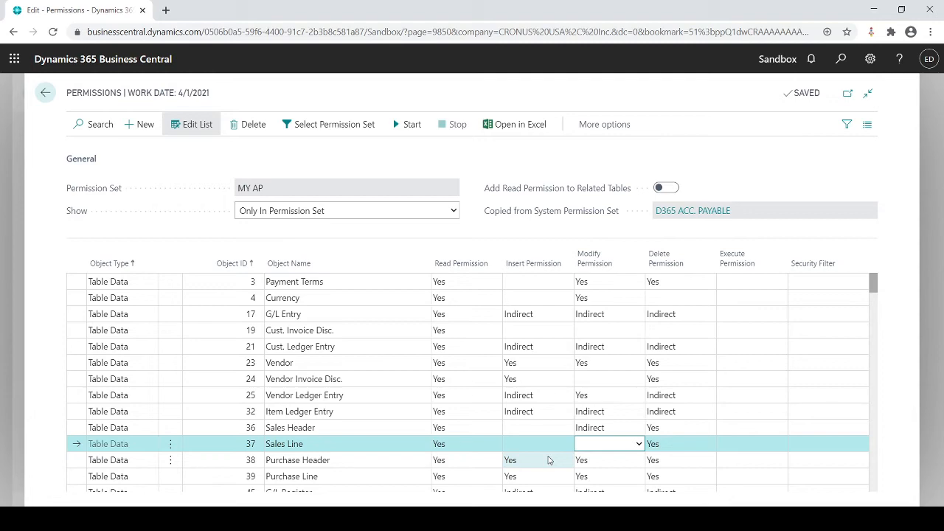
pyautogui.press('Tab')
pyautogui.press('Escape')
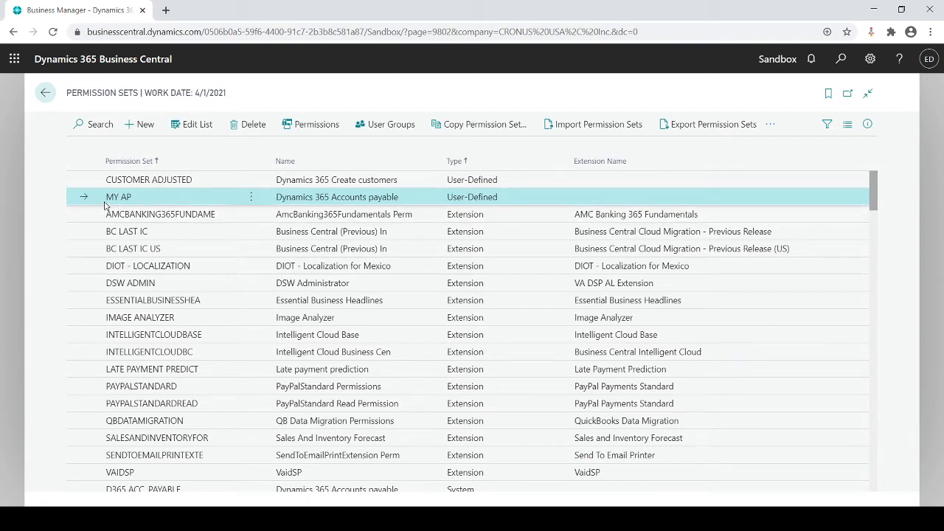
# Create a user group with the code MY GROUP and the name My Permission Group
pyautogui.click(385, 124)
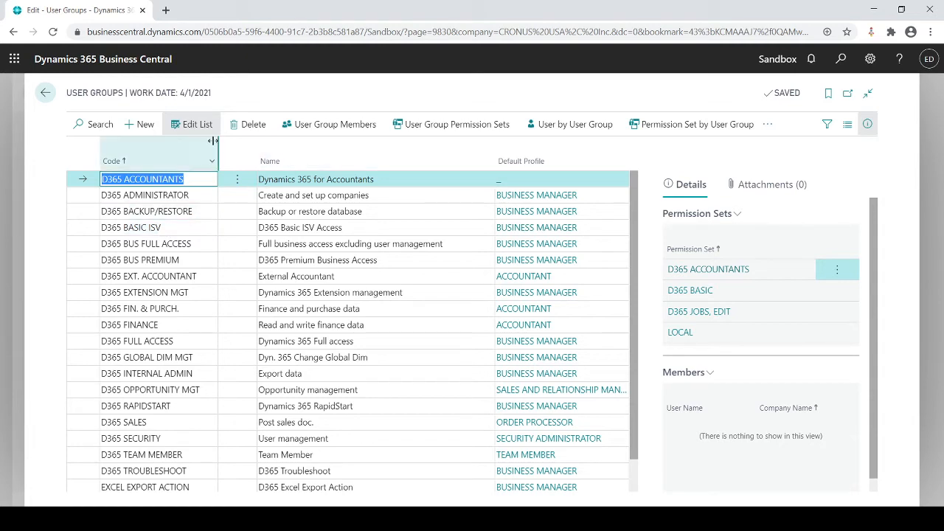
pyautogui.click(145, 125)
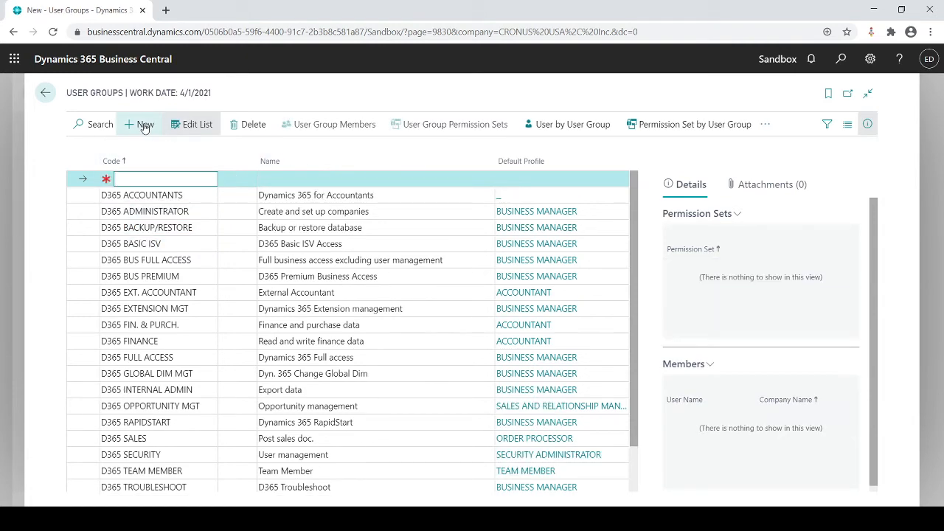
pyautogui.write('MY GROUP')
pyautogui.press('Tab')
pyautogui.write('M')
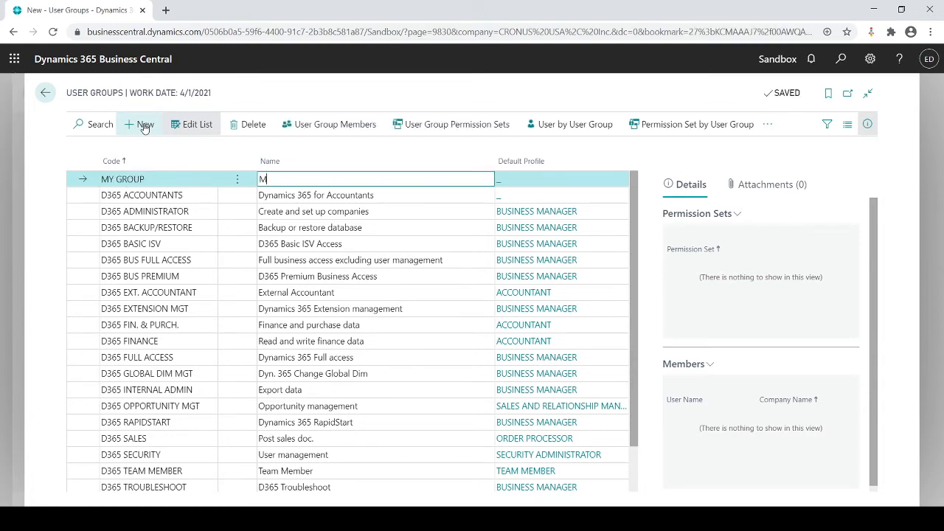
pyautogui.write('y Permsission Group')
pyautogui.press('Return')
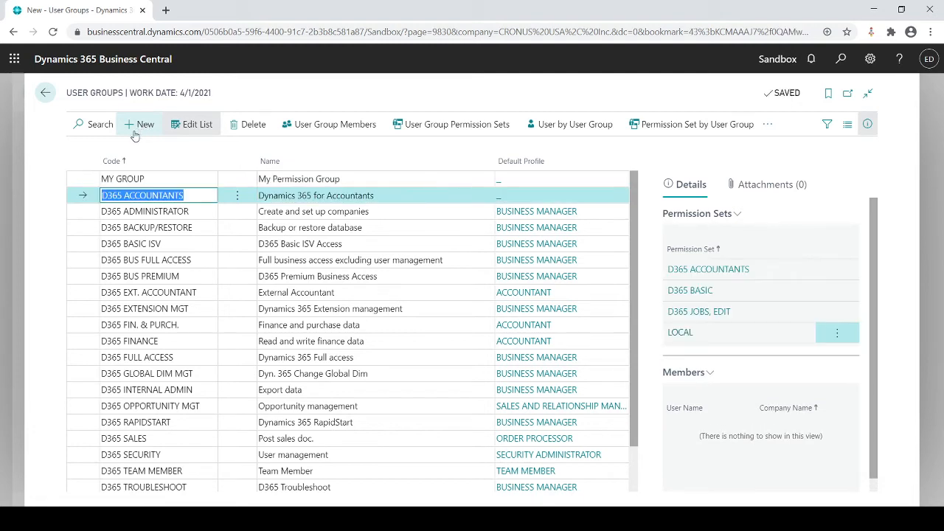
# Open the permission sets of the MY GROUP user group and add the D365 BASIC set
pyautogui.click(151, 179)
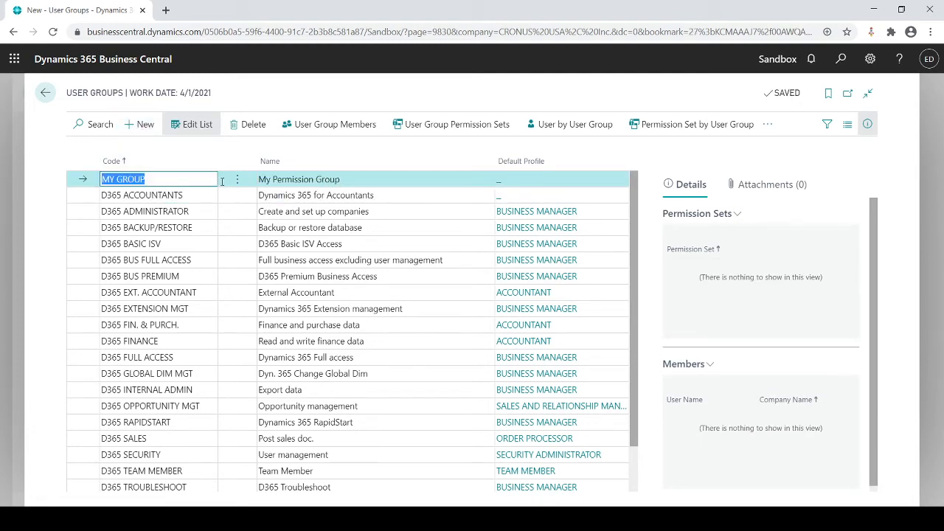
pyautogui.click(449, 126)
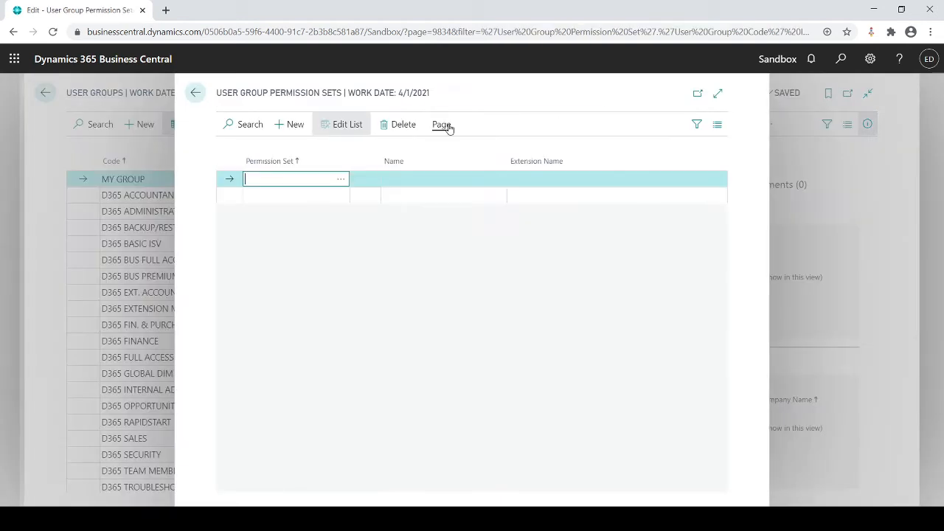
pyautogui.click(342, 180)
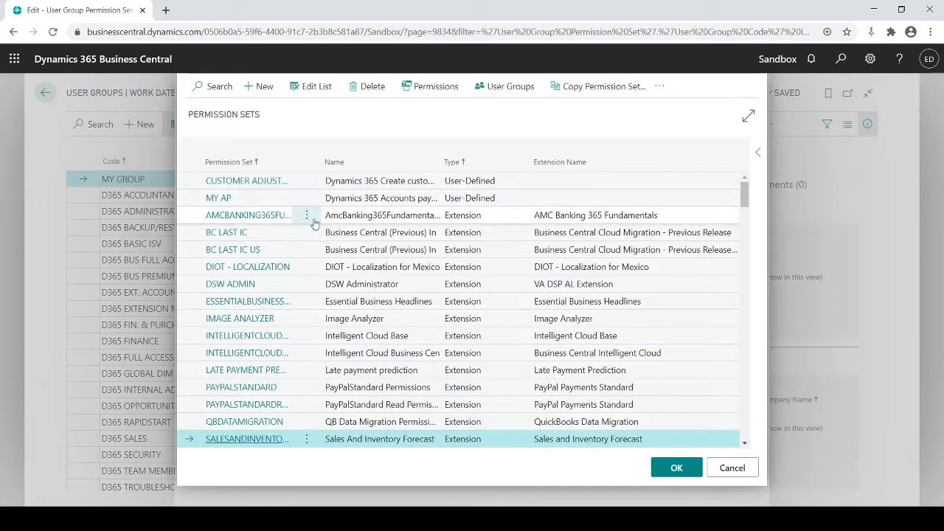
pyautogui.scroll(-3, 325, 251)
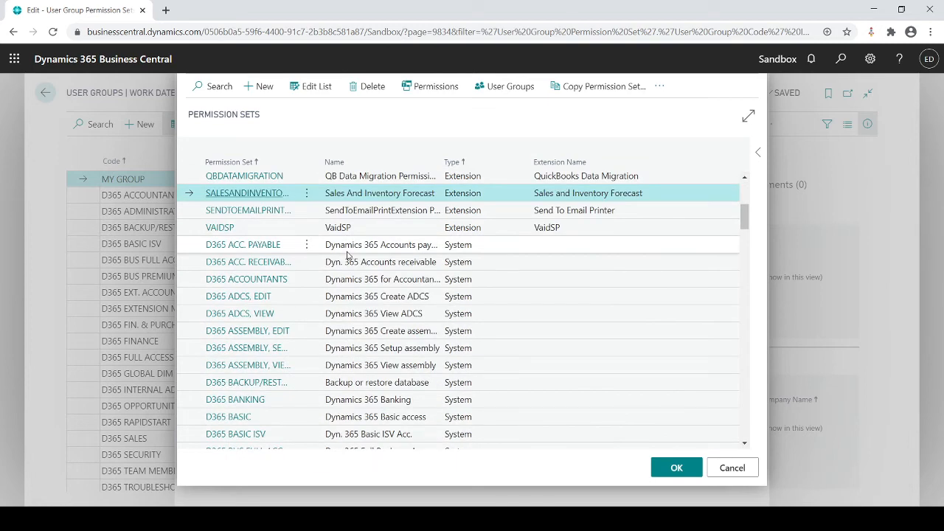
pyautogui.scroll(-1, 347, 254)
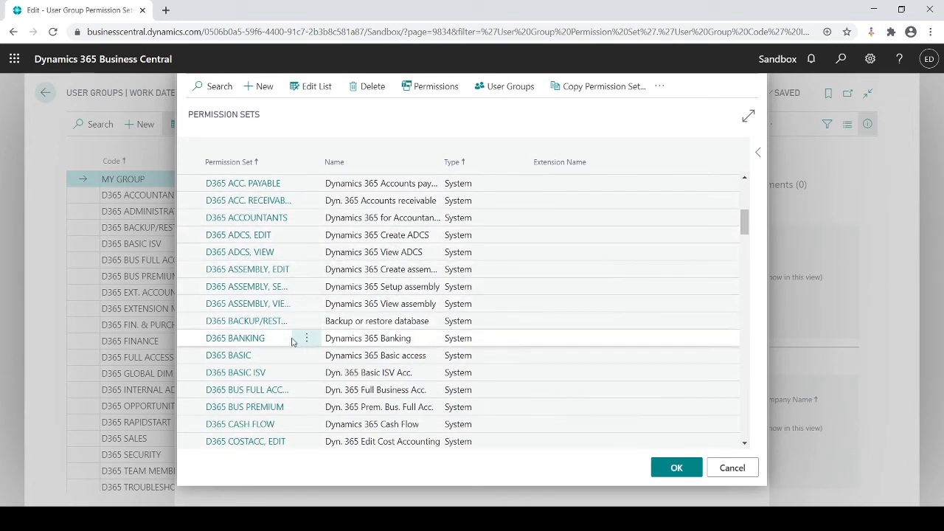
pyautogui.click(244, 362)
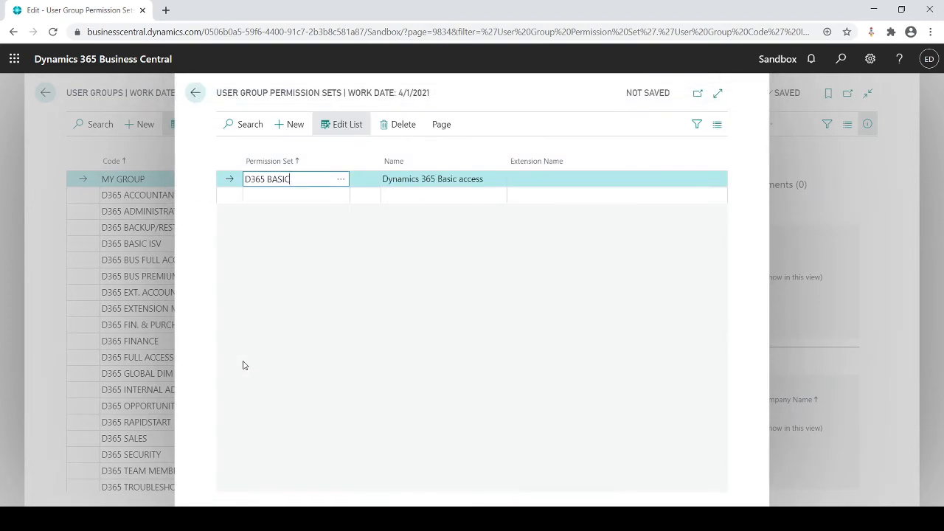
# Add the MY AP and PAYPALSTANDARD permission sets to the MY GROUP user group
pyautogui.click(292, 197)
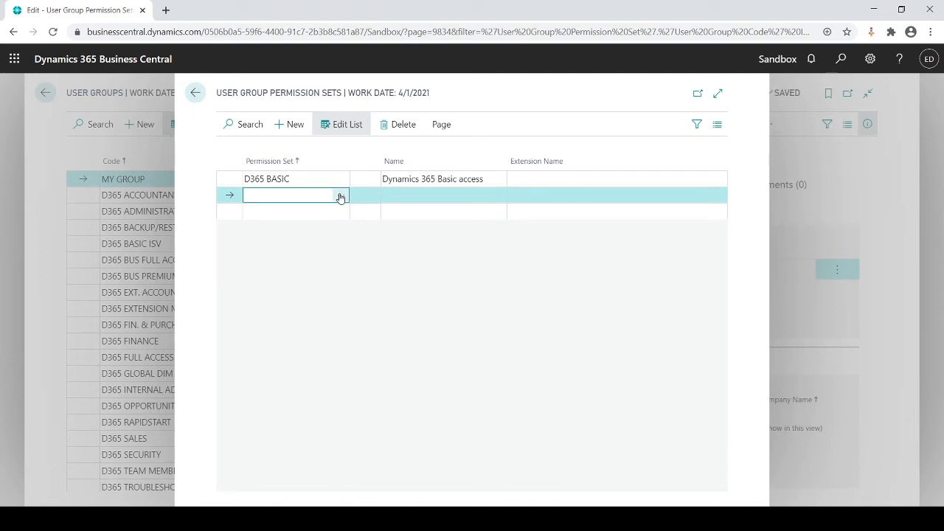
pyautogui.click(341, 196)
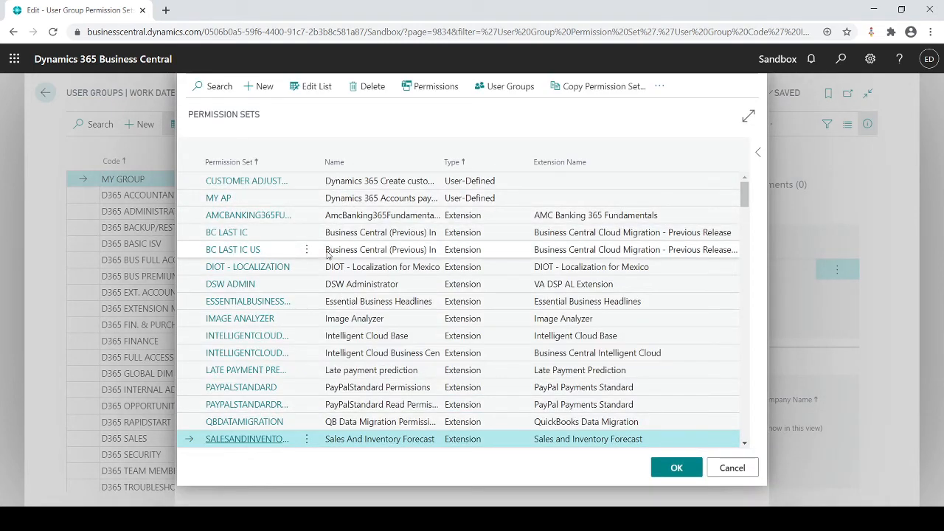
pyautogui.doubleClick(234, 199)
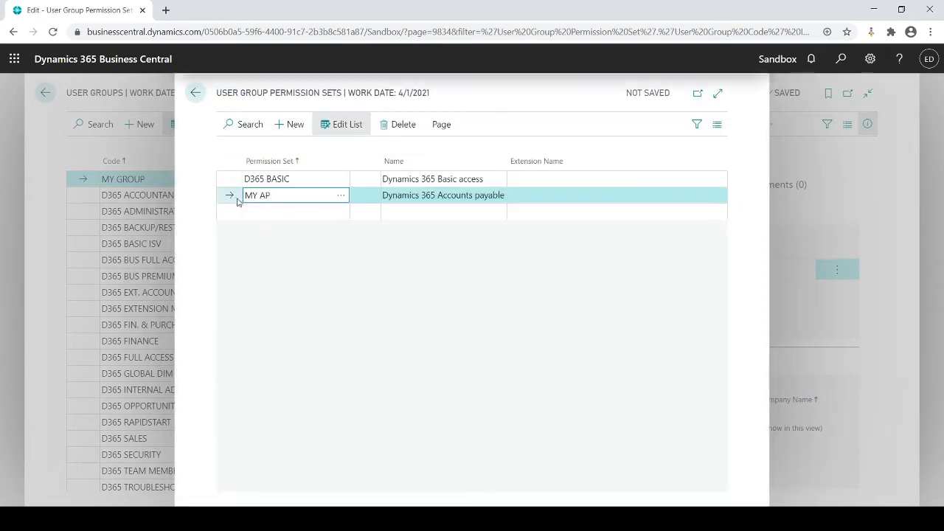
pyautogui.click(290, 212)
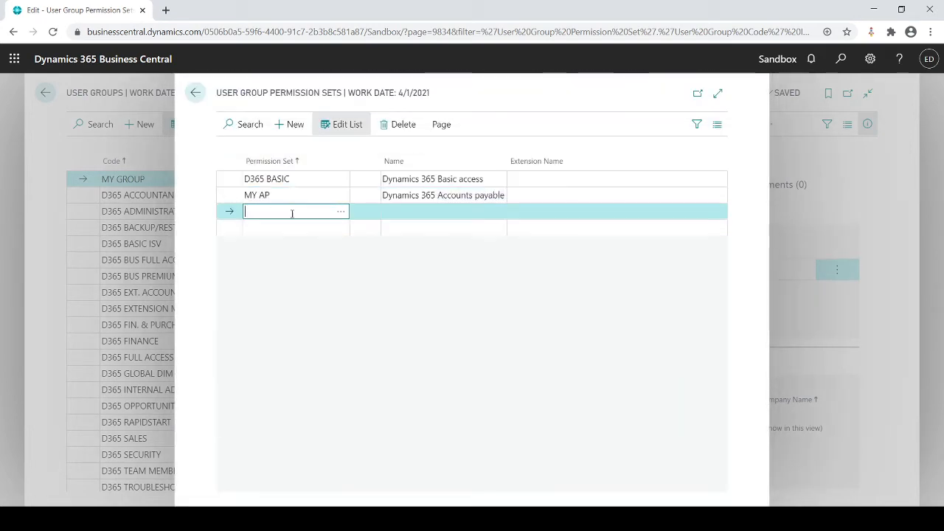
pyautogui.click(341, 214)
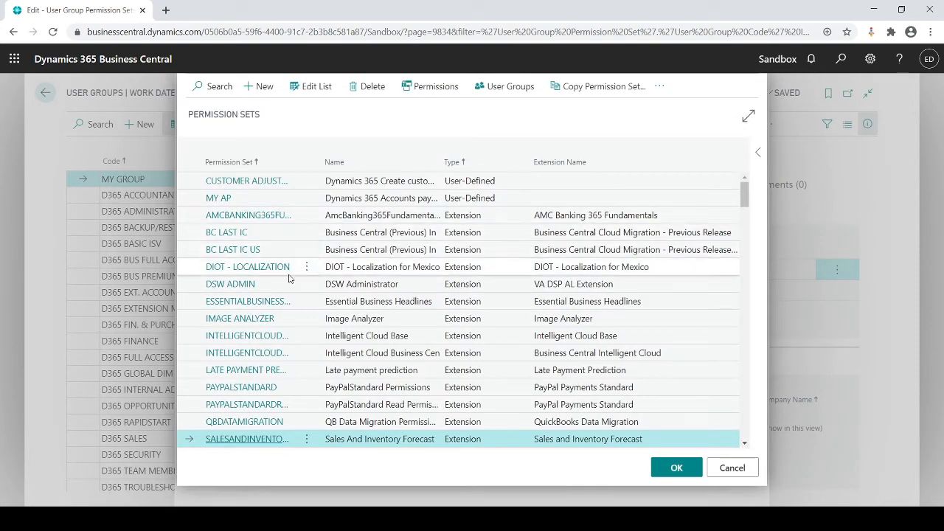
pyautogui.click(263, 387)
# Add the D365 BANKING and D365 CASH FLOW permission sets to MY GROUP and close the group's permission sets page
pyautogui.click(305, 226)
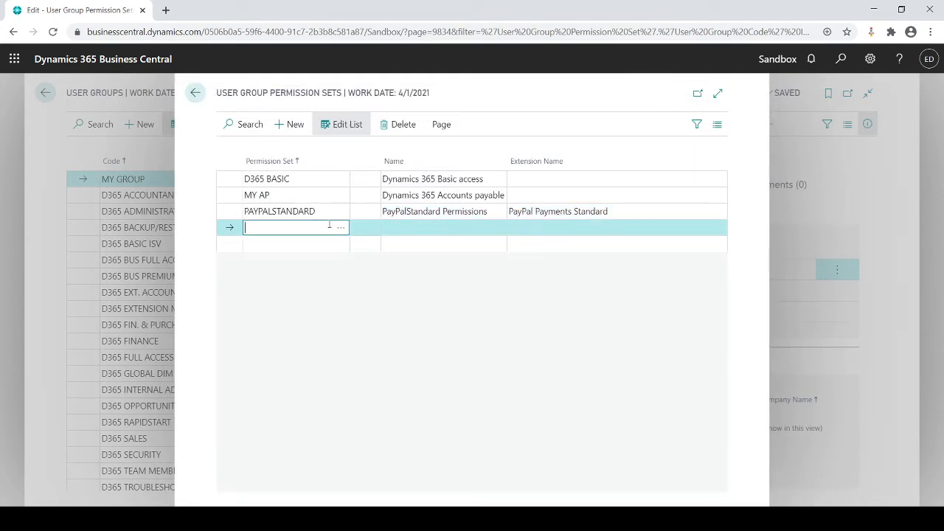
pyautogui.click(340, 227)
pyautogui.scroll(-5, 368, 334)
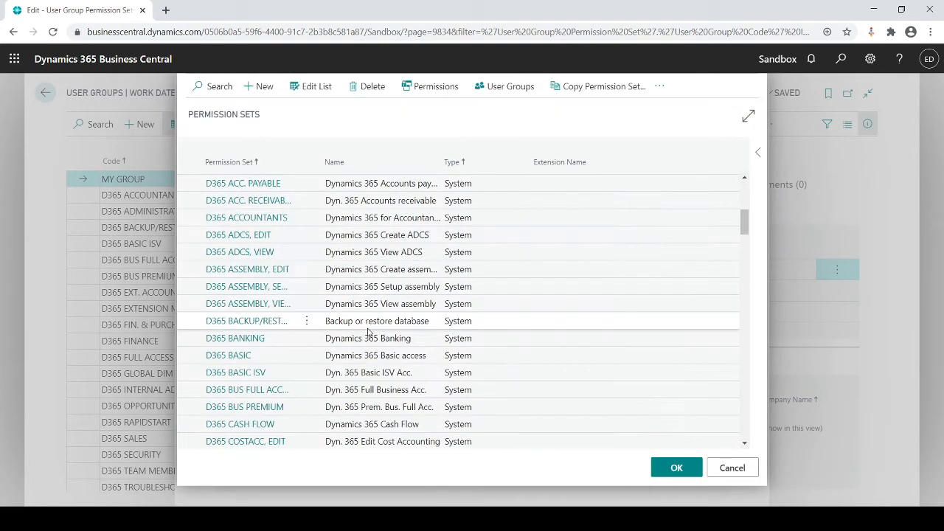
pyautogui.click(263, 338)
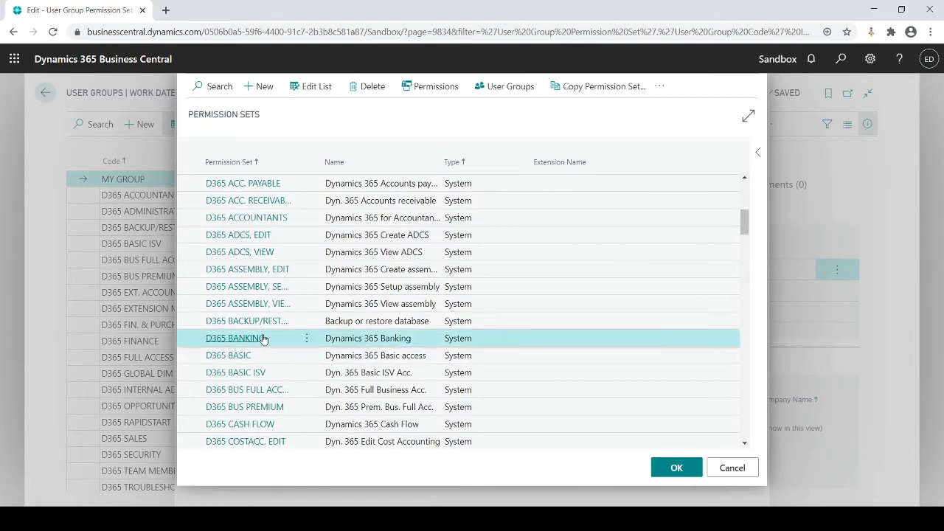
pyautogui.click(314, 246)
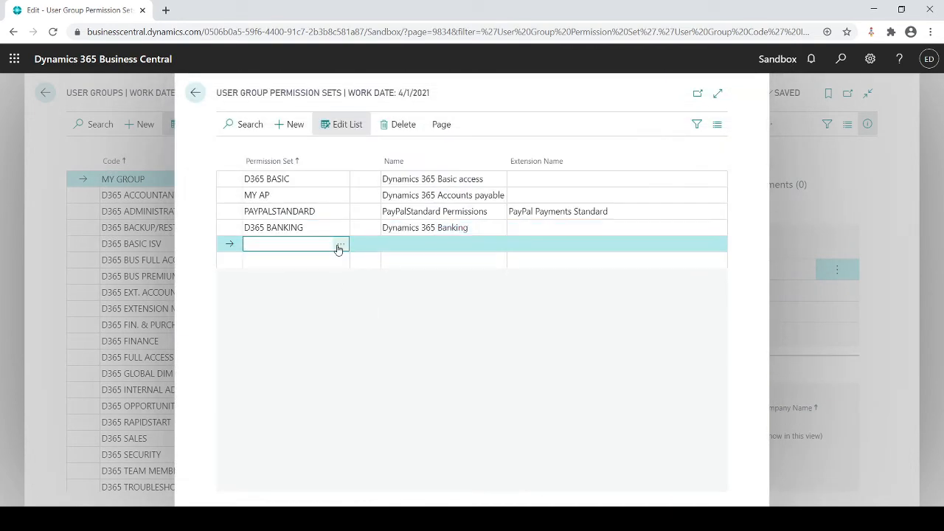
pyautogui.click(341, 246)
pyautogui.scroll(-10, 334, 334)
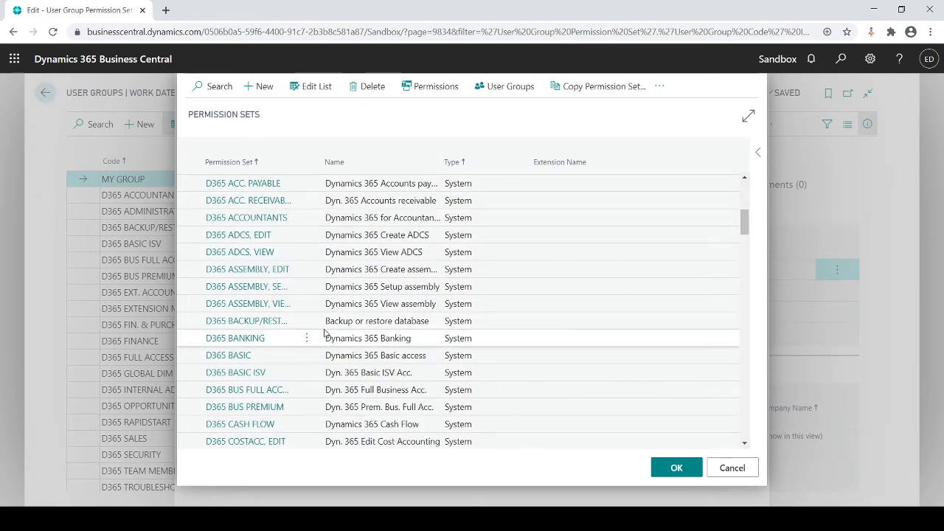
pyautogui.scroll(-1, 325, 332)
pyautogui.click(269, 363)
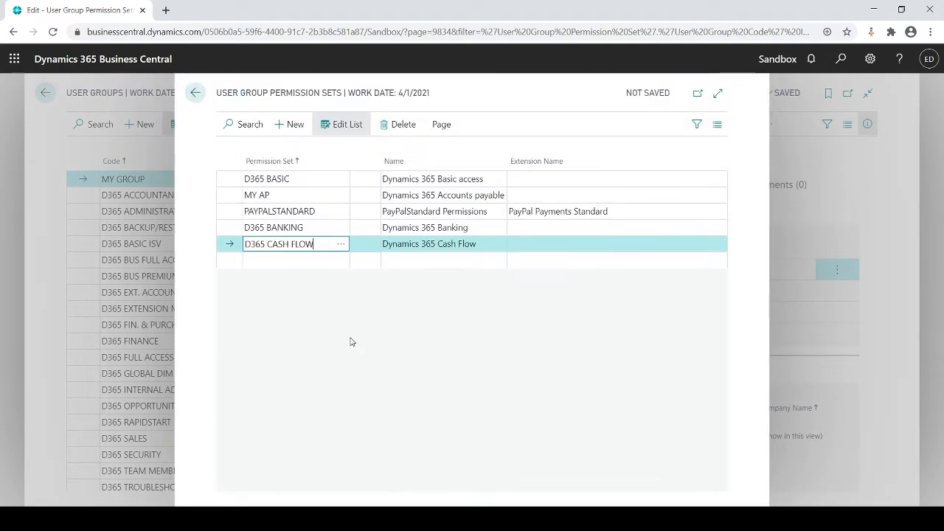
pyautogui.click(412, 215)
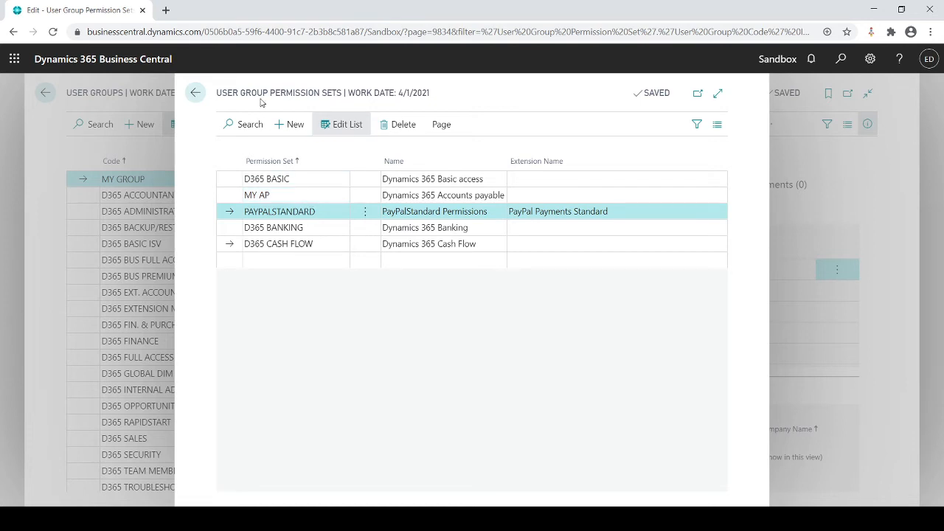
pyautogui.click(194, 95)
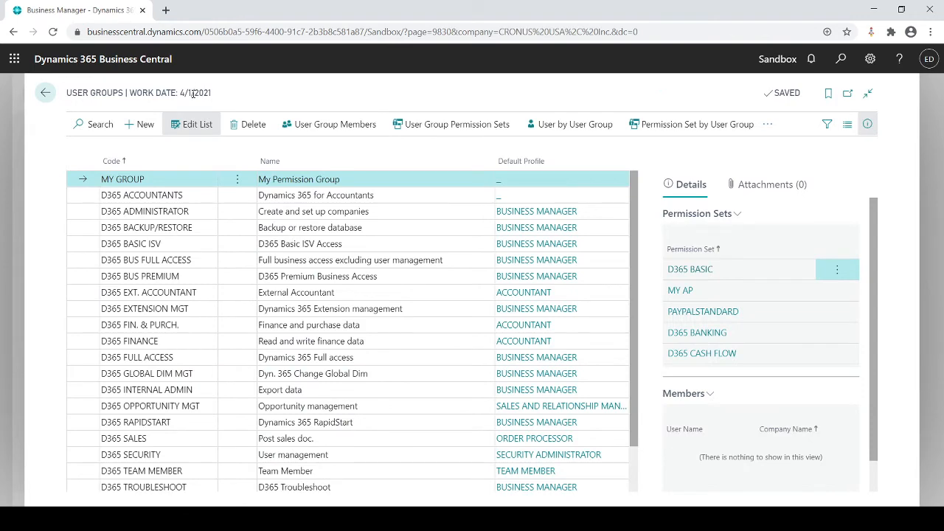
# Leave the user groups and permission sets pages, search for users, and open the card of the second user in the Users list
pyautogui.press('Escape')
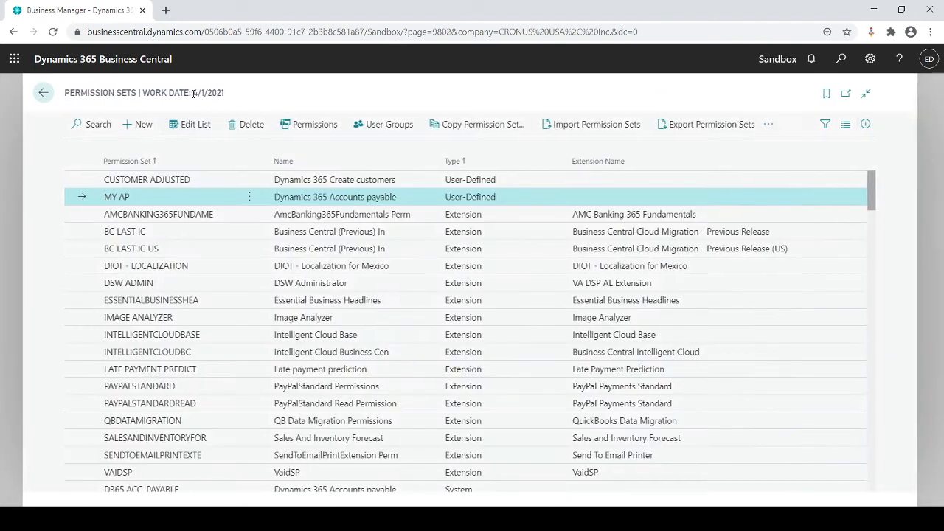
pyautogui.press('Escape')
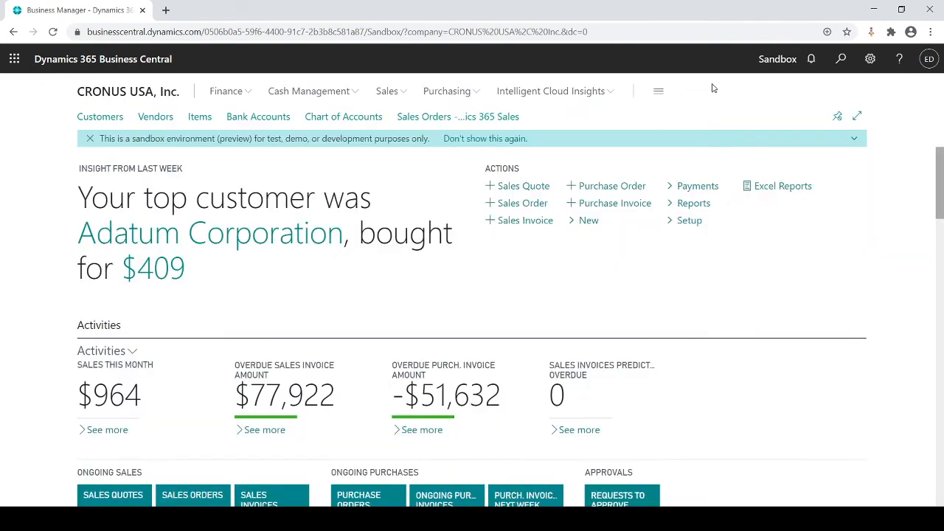
pyautogui.click(844, 61)
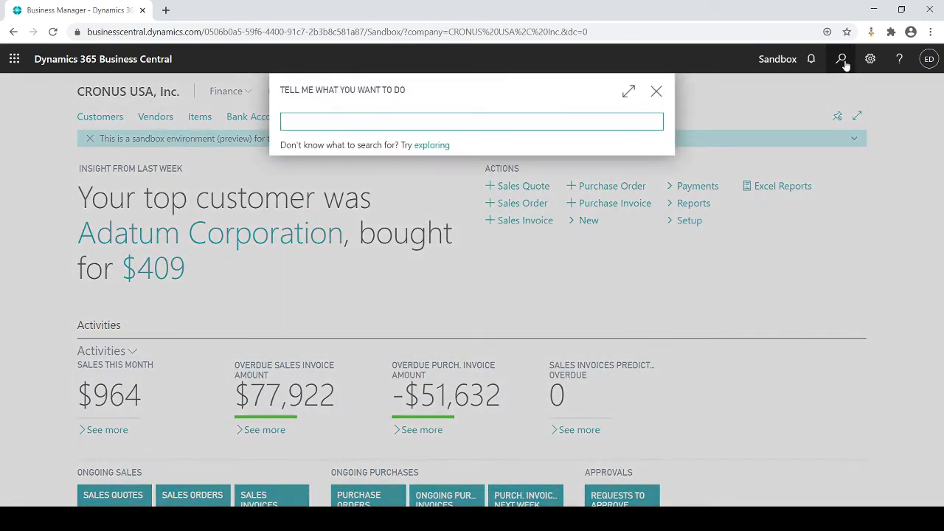
pyautogui.write('users')
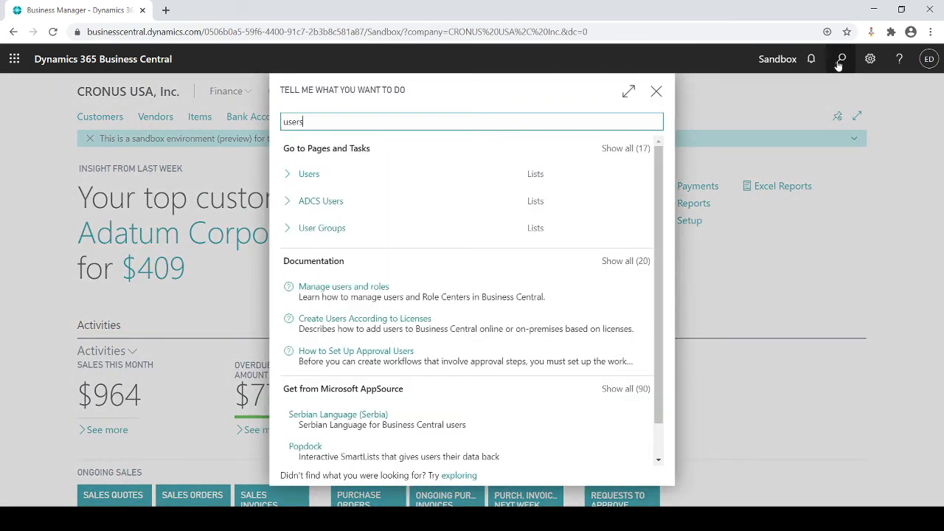
pyautogui.click(296, 177)
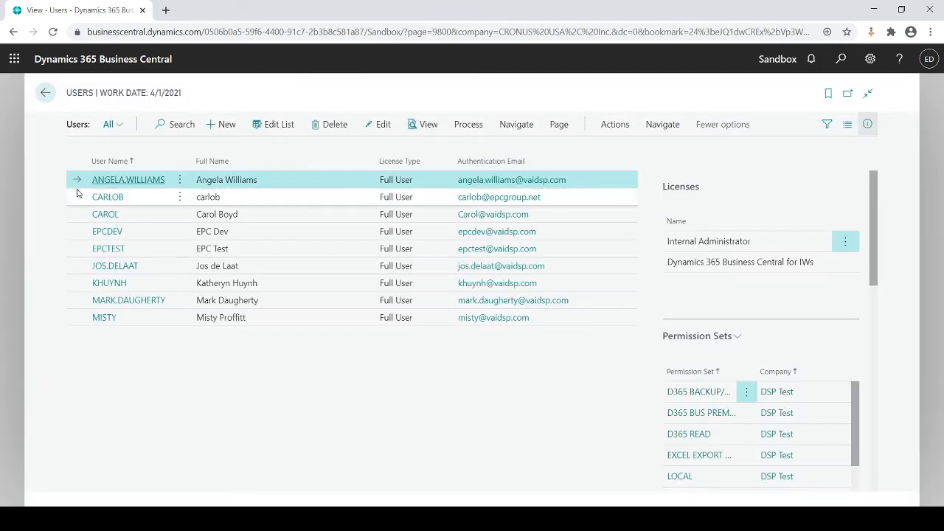
pyautogui.click(104, 198)
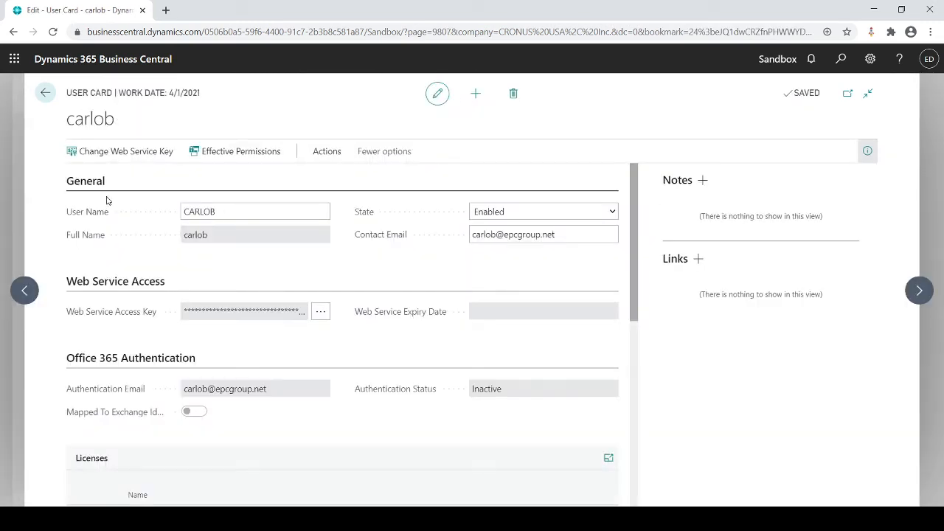
# Assign the MY GROUP user group to the user for the company CRONUS USA, Inc. and close the user card
pyautogui.scroll(-3, 118, 213)
pyautogui.scroll(-2, 105, 276)
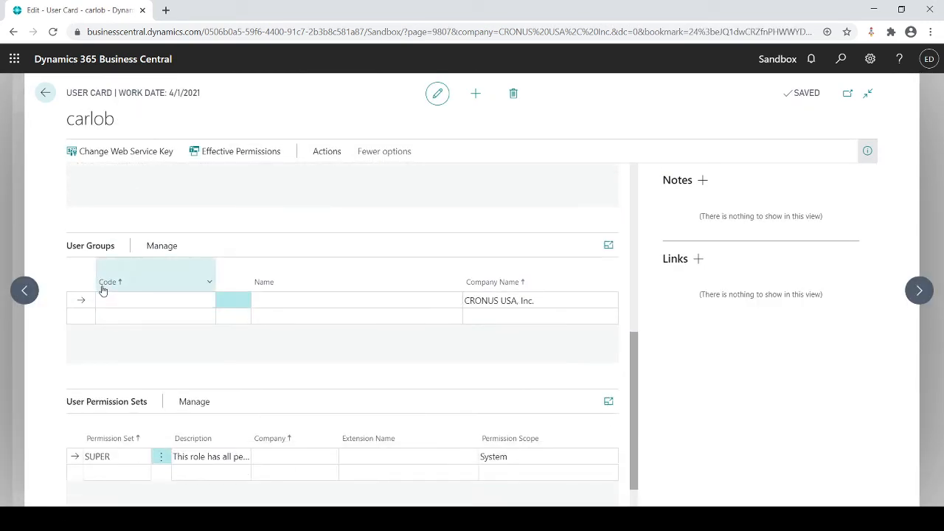
pyautogui.click(169, 291)
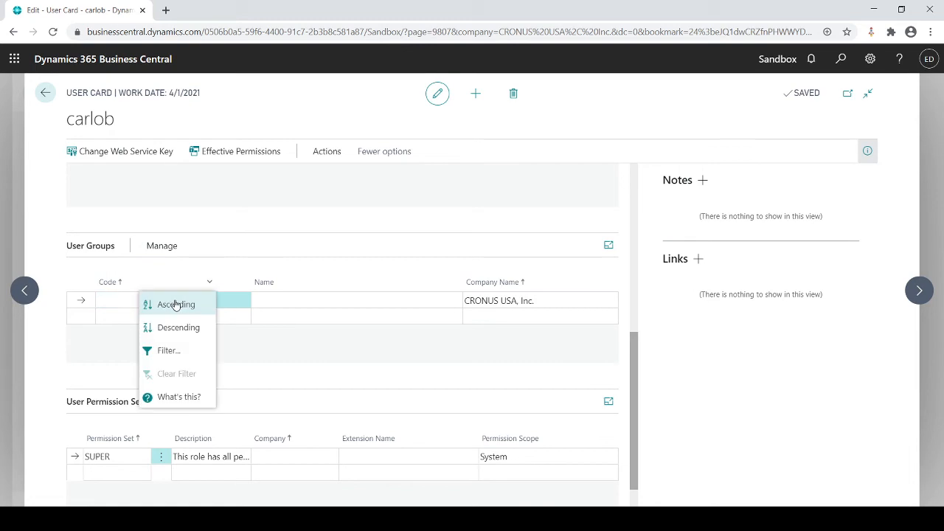
pyautogui.click(135, 304)
pyautogui.click(170, 302)
pyautogui.click(207, 301)
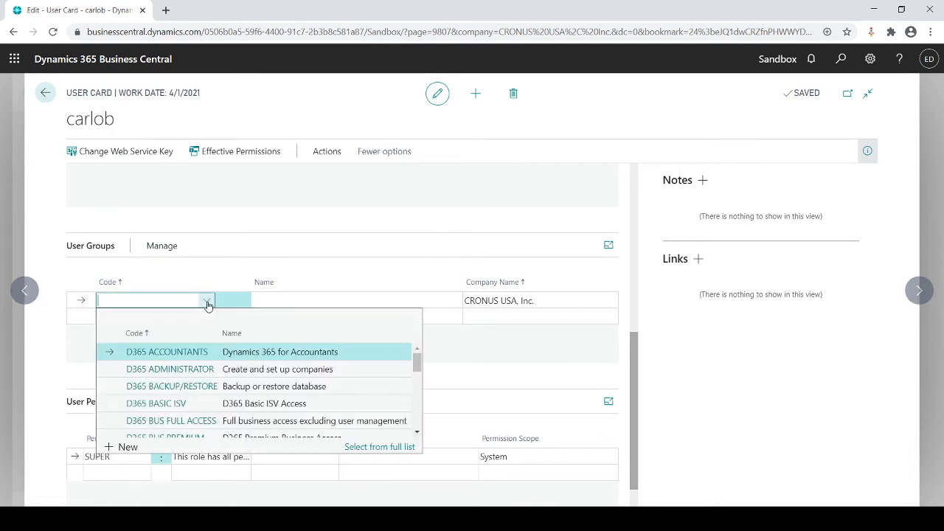
pyautogui.scroll(-3, 219, 393)
pyautogui.scroll(3, 218, 392)
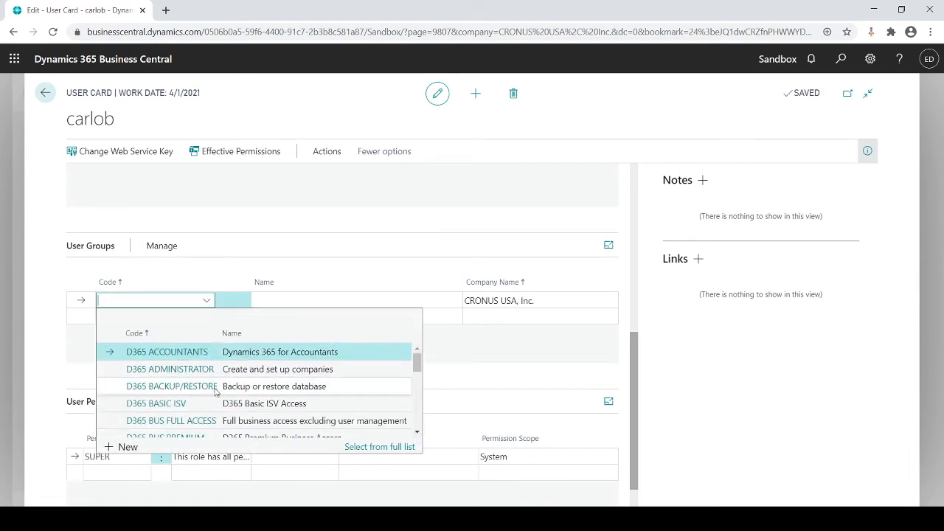
pyautogui.scroll(-3, 171, 393)
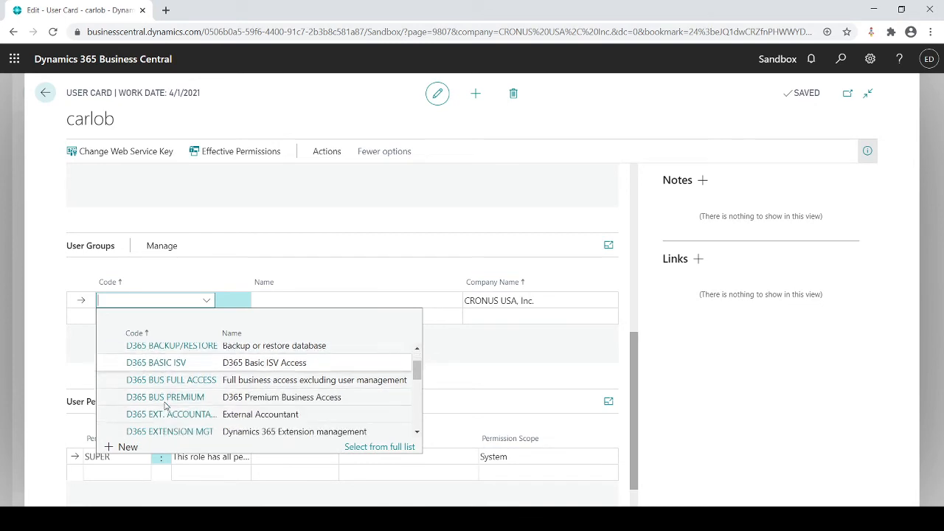
pyautogui.scroll(-5, 167, 406)
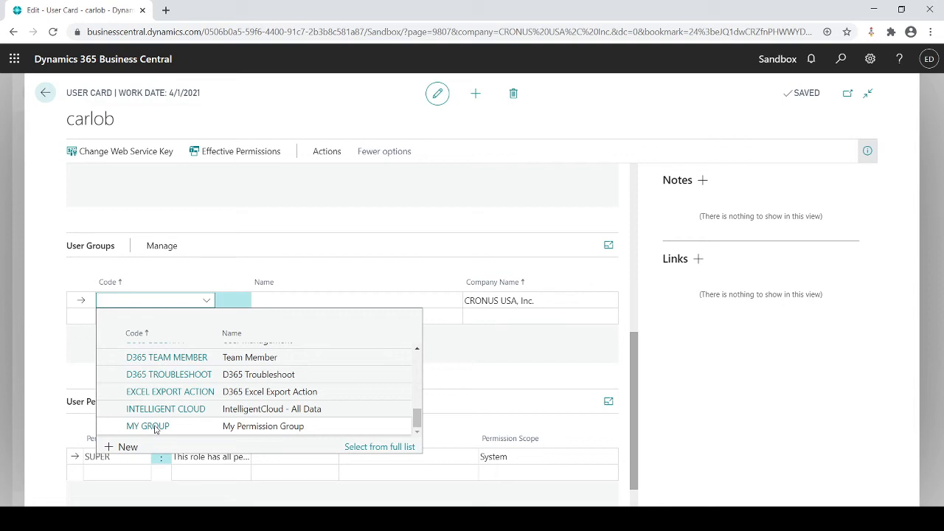
pyautogui.click(155, 428)
pyautogui.scroll(-1, 230, 356)
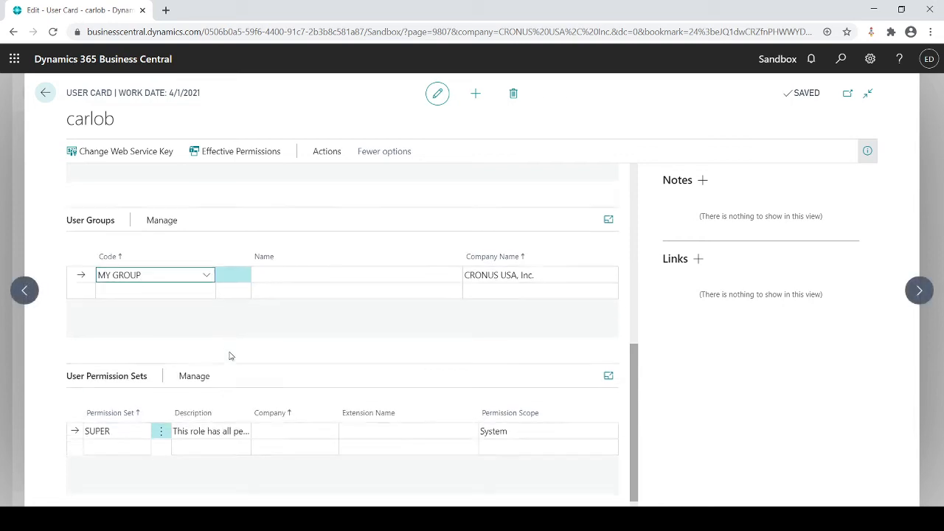
pyautogui.click(322, 265)
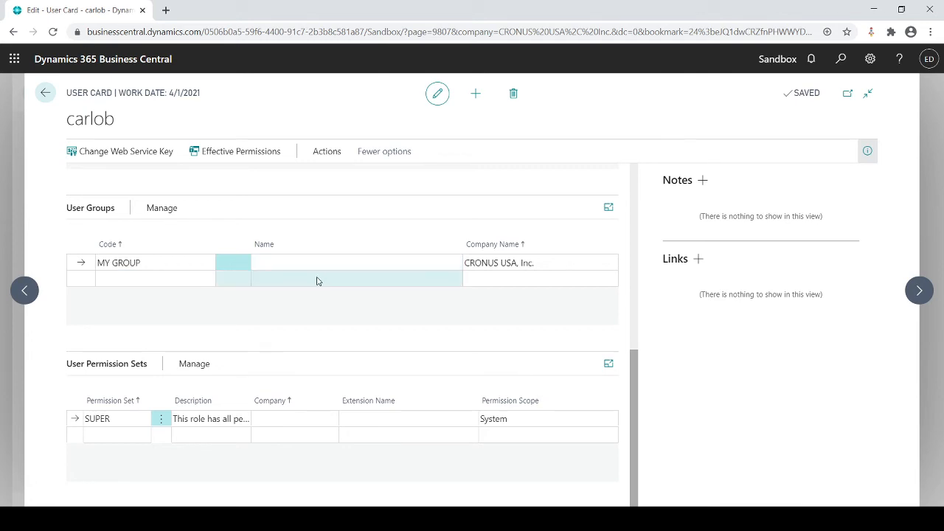
pyautogui.click(318, 279)
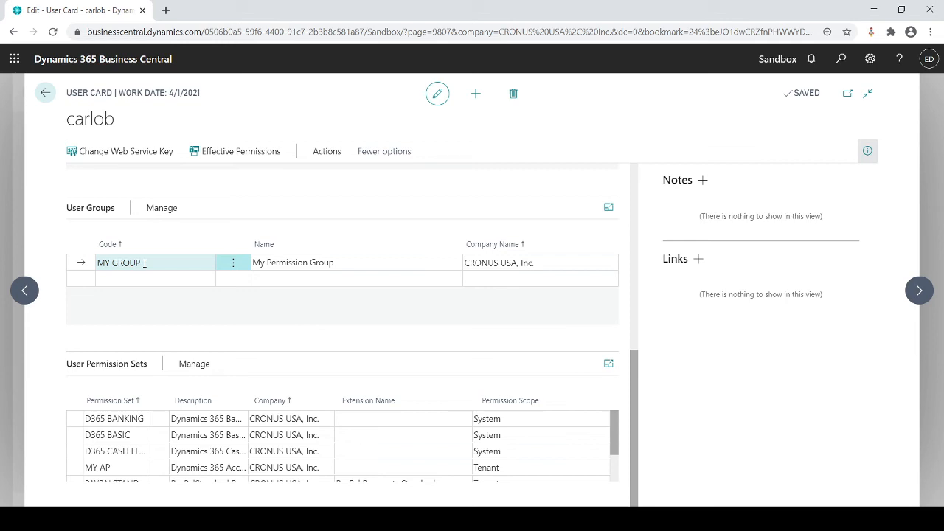
pyautogui.click(48, 98)
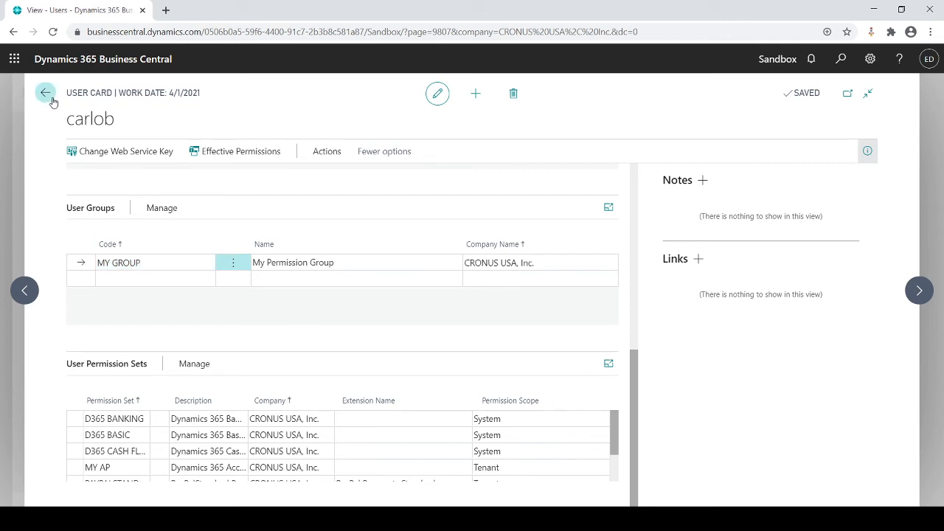
# Return to the home page, search for user groups, and select MY GROUP in the User Groups list
pyautogui.click(49, 96)
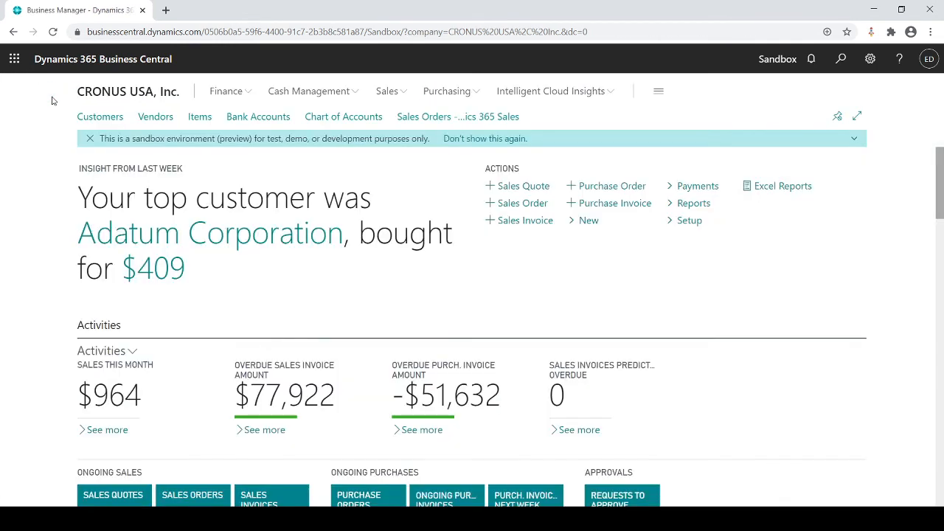
pyautogui.click(842, 60)
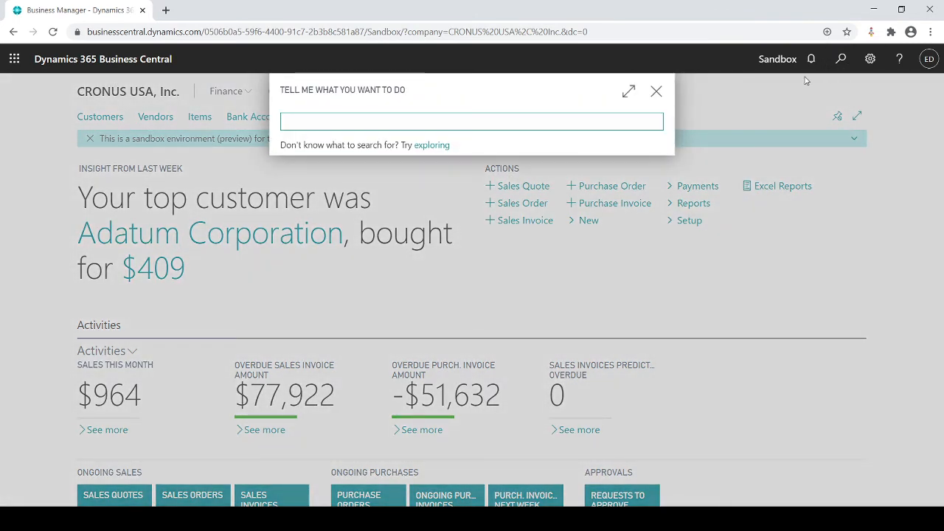
pyautogui.write('user group')
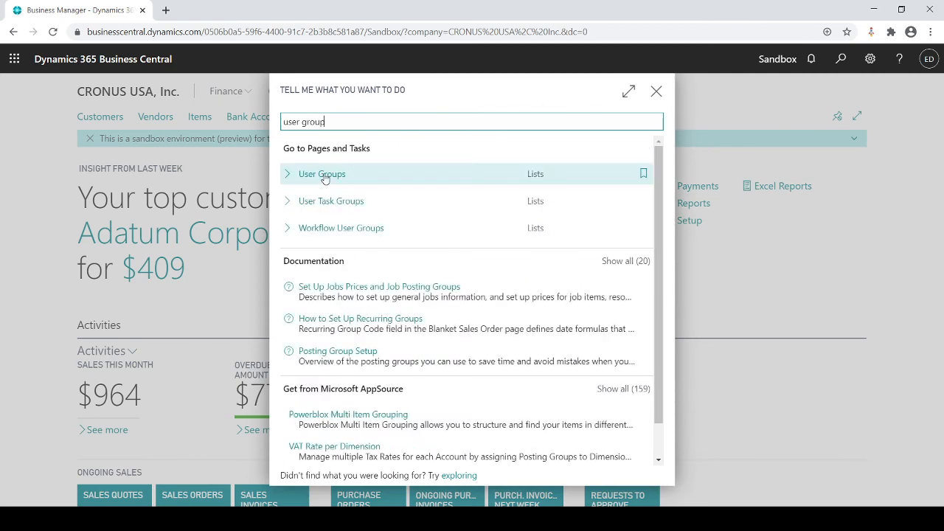
pyautogui.click(324, 174)
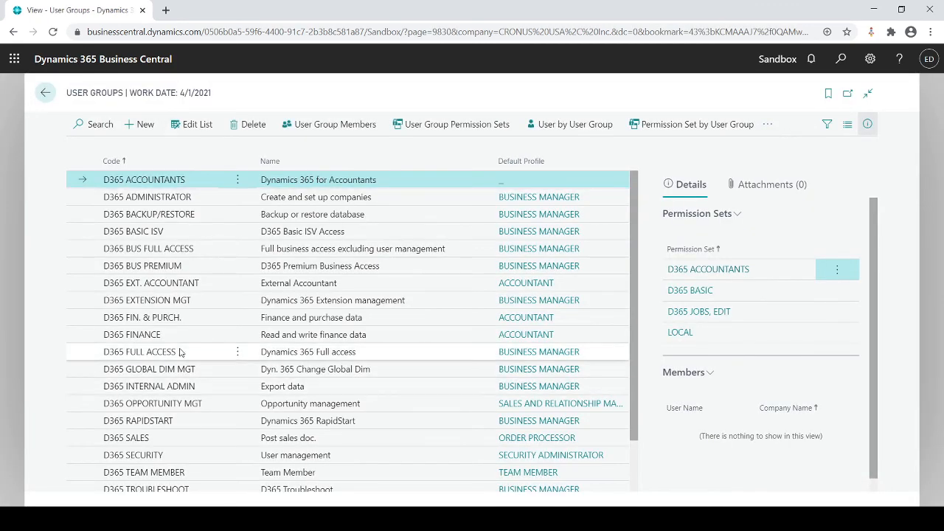
pyautogui.scroll(-2, 180, 349)
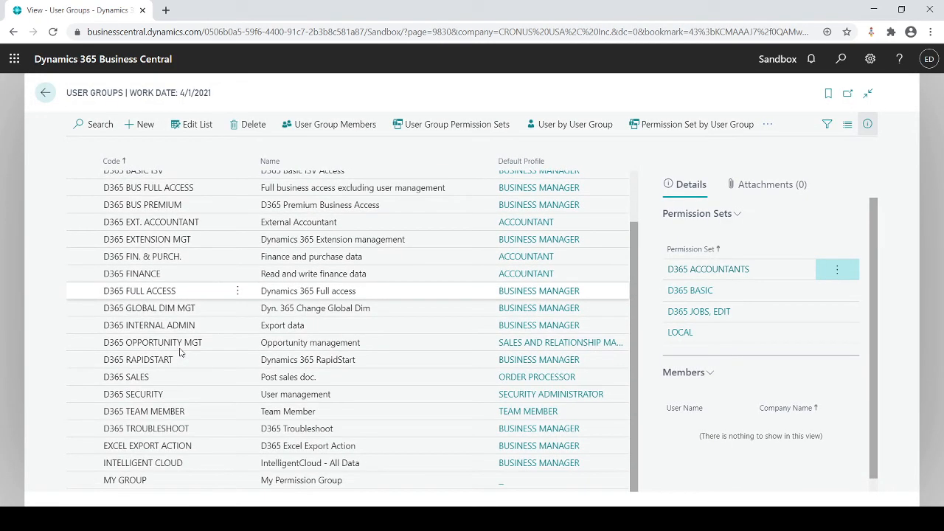
pyautogui.click(151, 480)
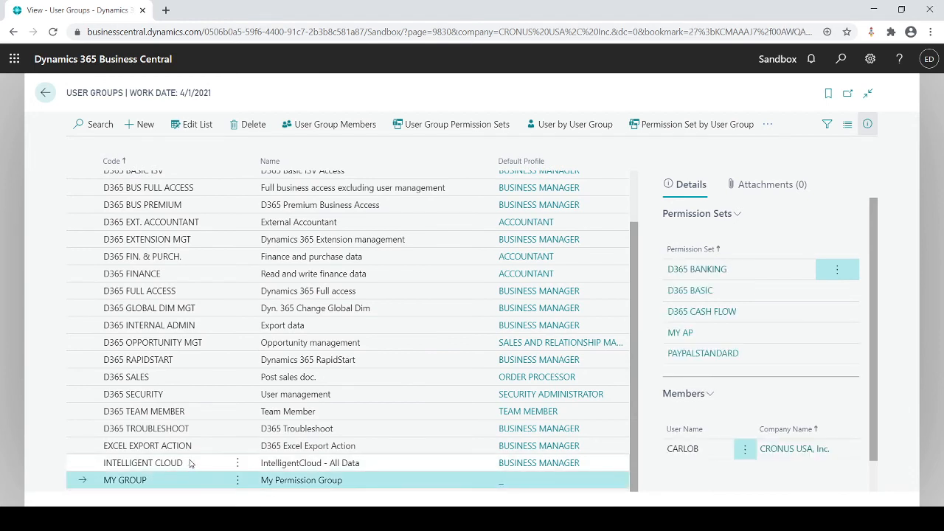
# Add the EPCTEST and EPCDEV users as members of MY GROUP and close the group's members page
pyautogui.click(363, 127)
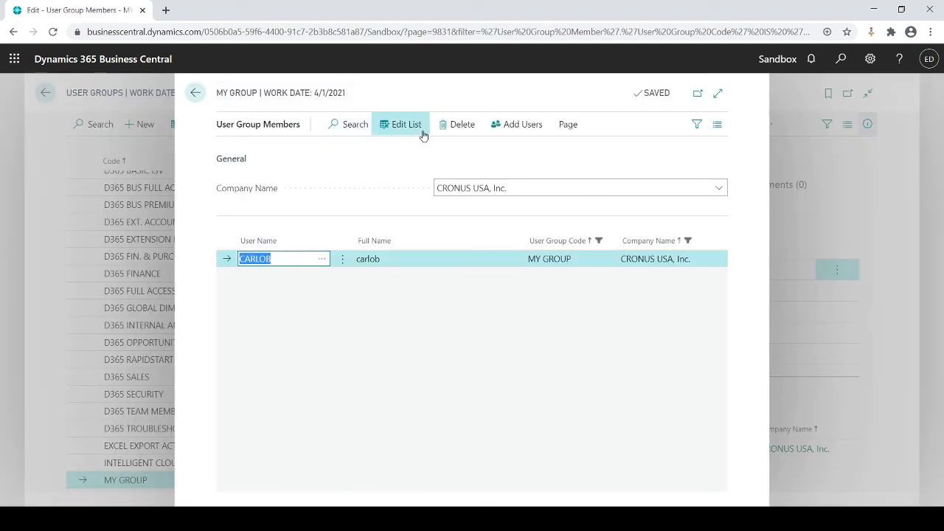
pyautogui.click(506, 127)
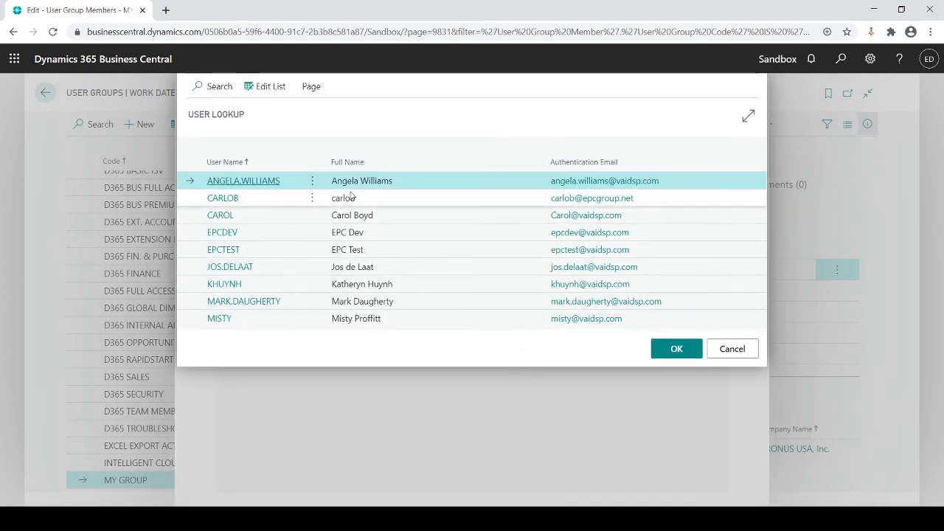
pyautogui.click(247, 253)
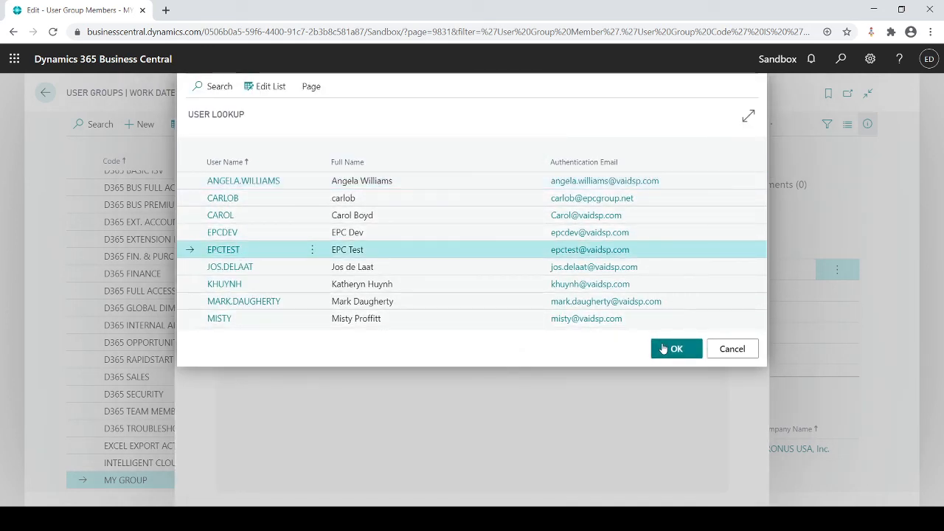
pyautogui.click(674, 349)
pyautogui.click(538, 127)
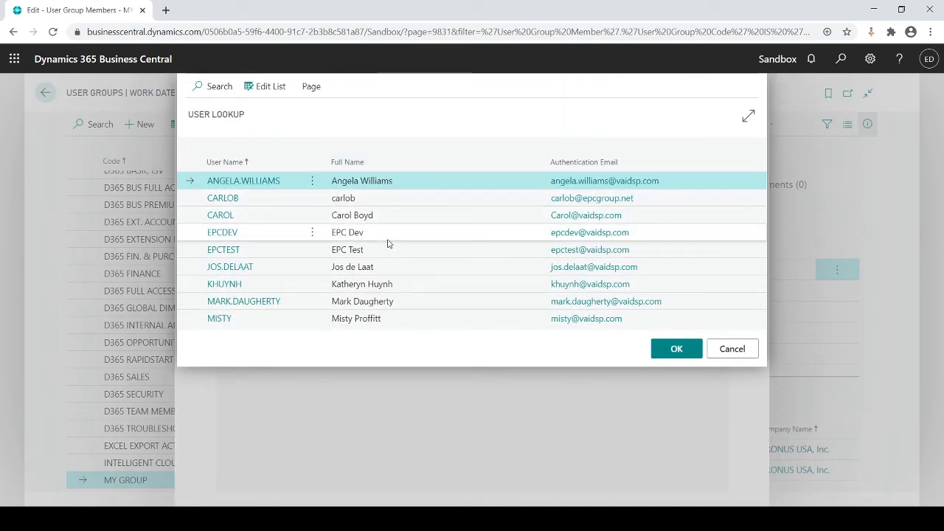
pyautogui.click(386, 236)
pyautogui.click(662, 357)
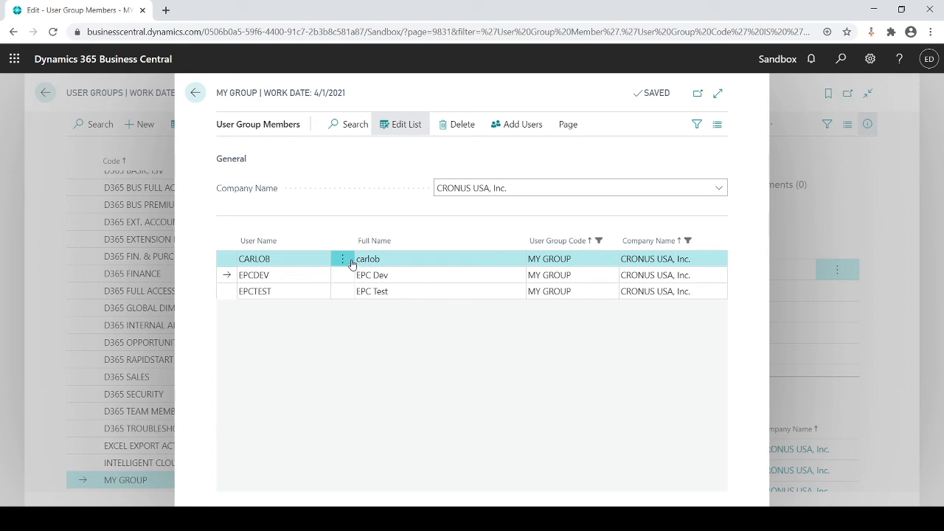
pyautogui.click(193, 93)
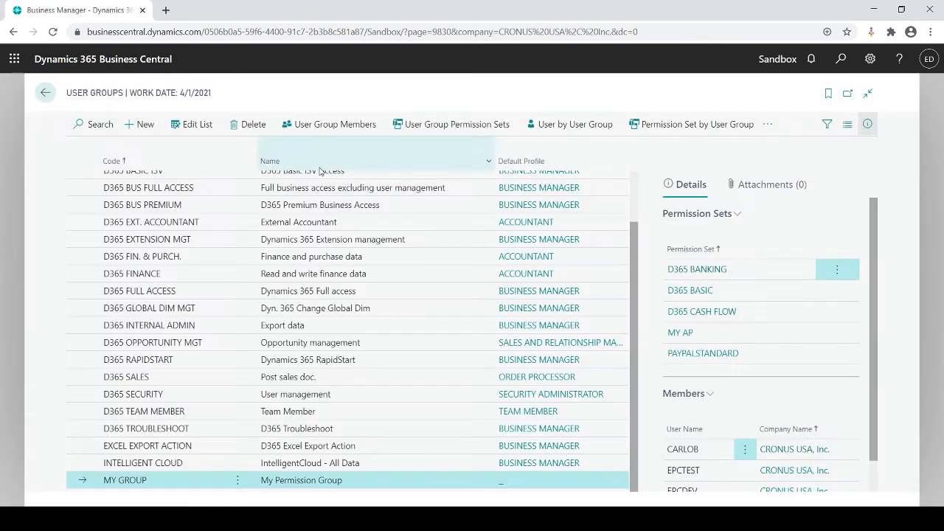
# Search for users, open the EPCDEV user's card, and review the user groups assigned to it
pyautogui.click(839, 61)
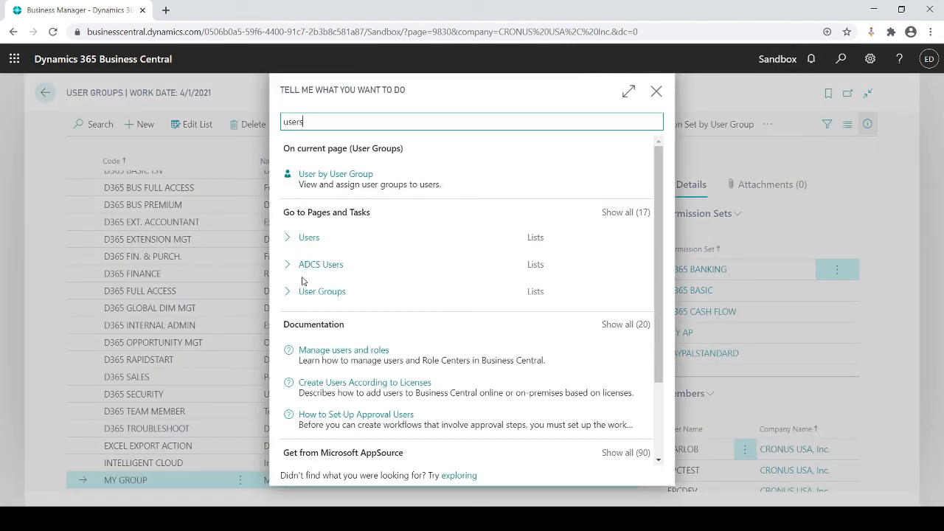
pyautogui.click(303, 244)
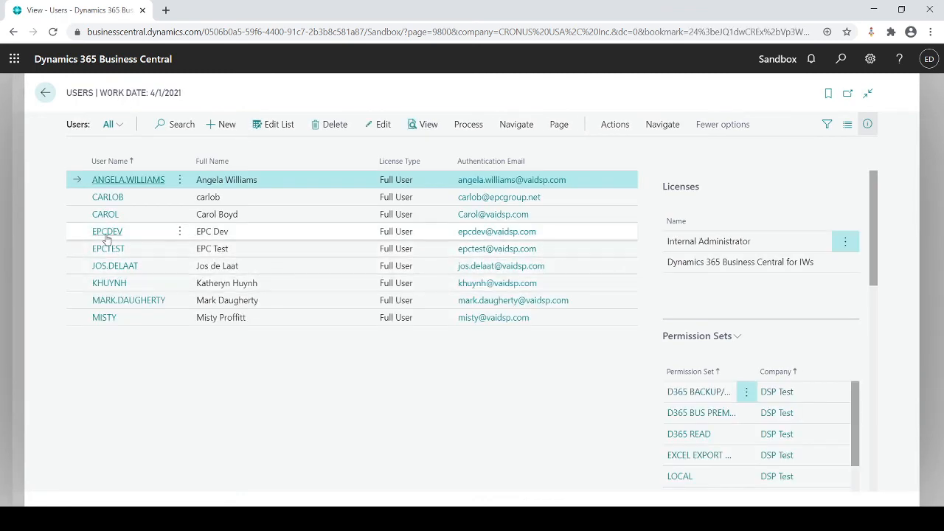
pyautogui.click(107, 236)
pyautogui.scroll(-3, 241, 293)
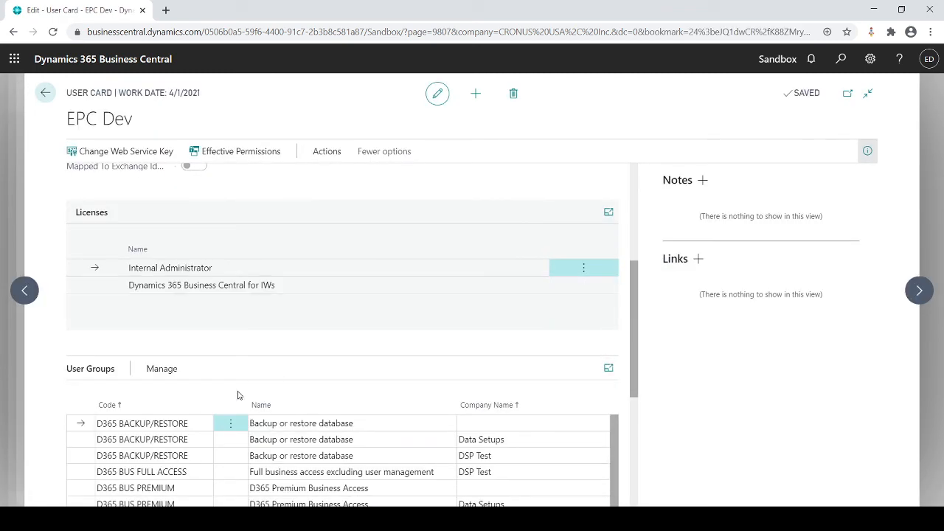
pyautogui.scroll(-3, 172, 438)
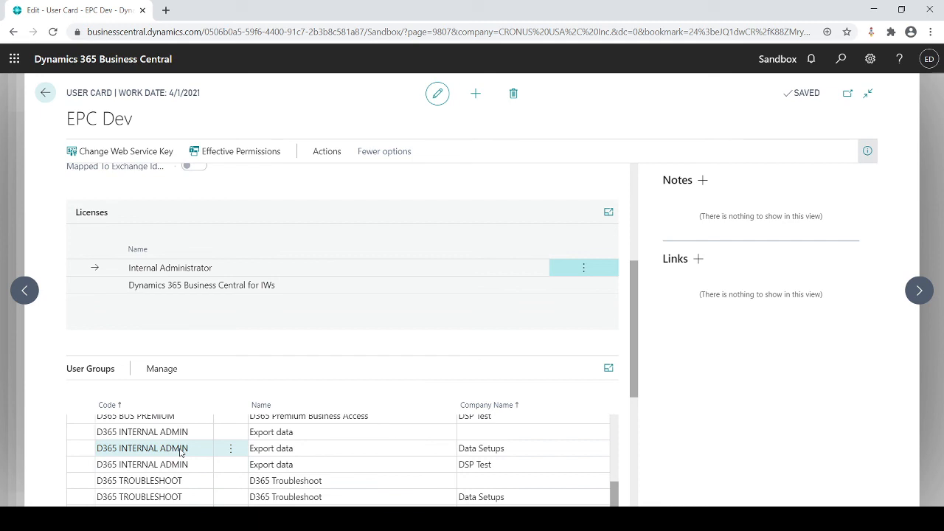
pyautogui.scroll(4, 181, 453)
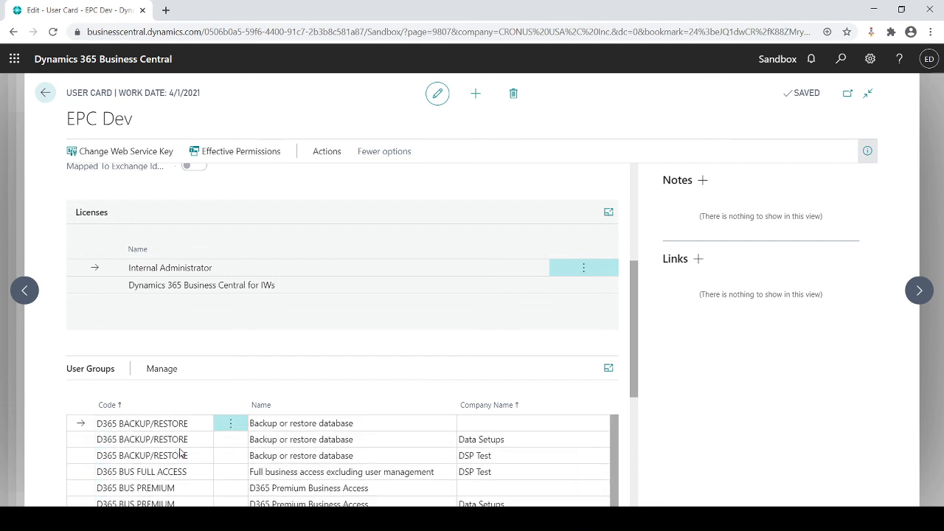